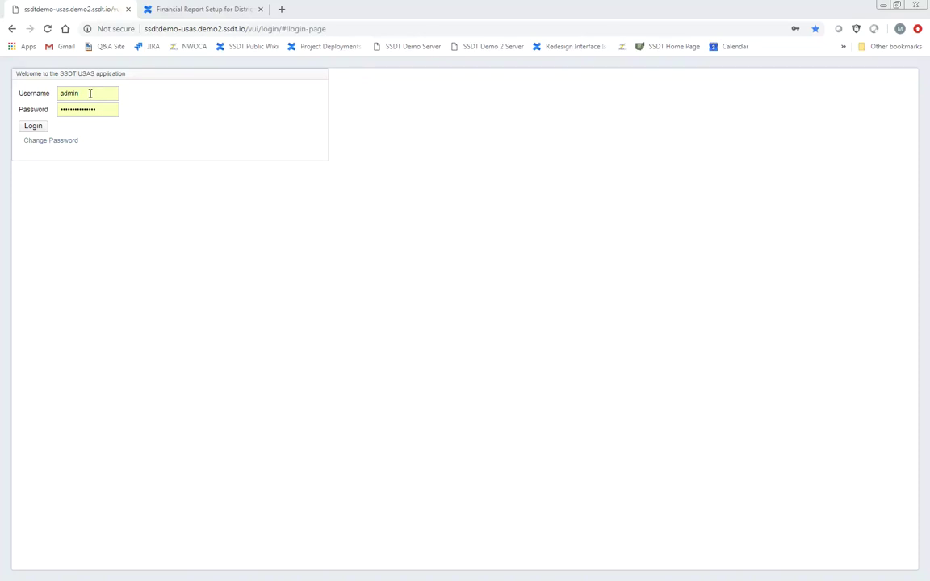
- Log in to the USAS application with the username sample_sj
double_click(90, 94)
text(sample_sj)
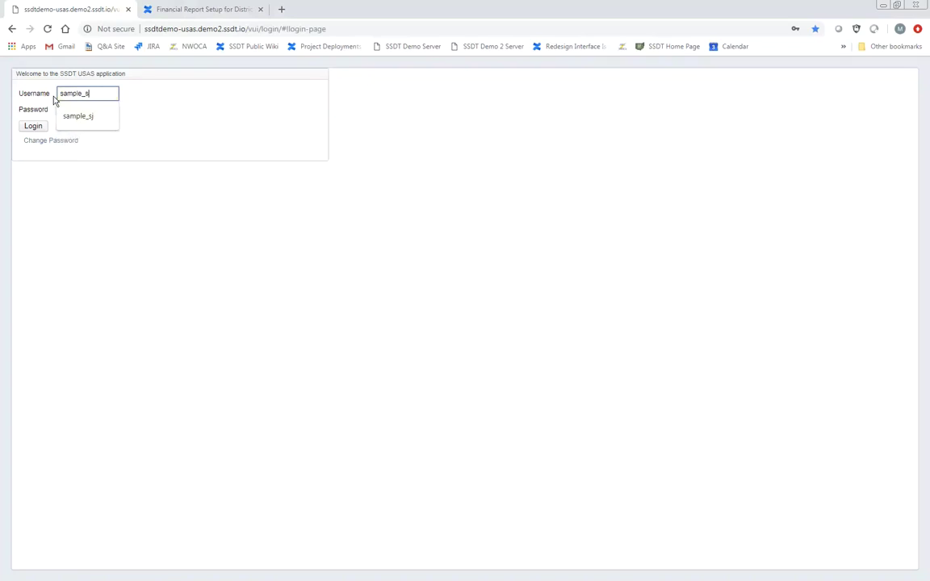
key(Tab)
key(Return)
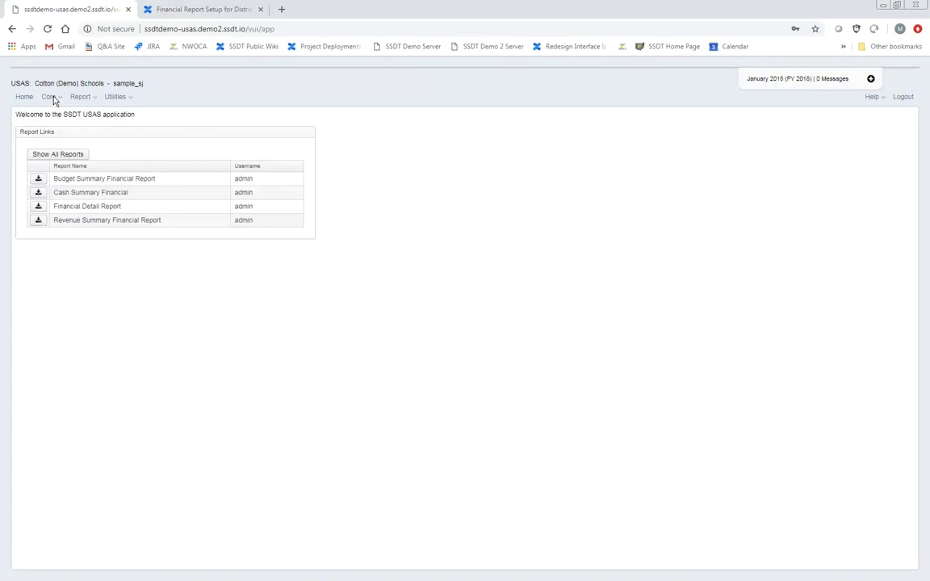
- Generate the Cash Summary Financial report as a landscape letter-size PDF, view the downloaded file and close it
click(38, 193)
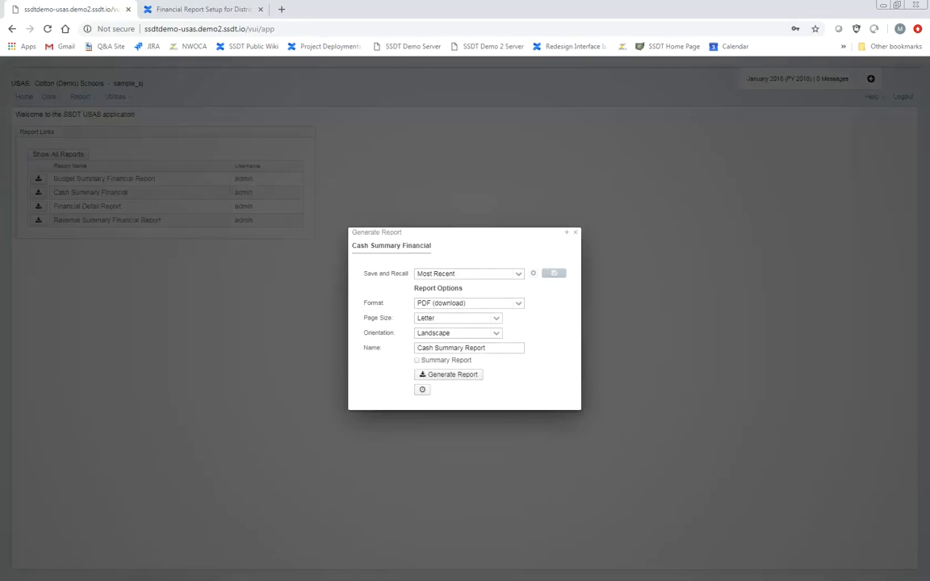
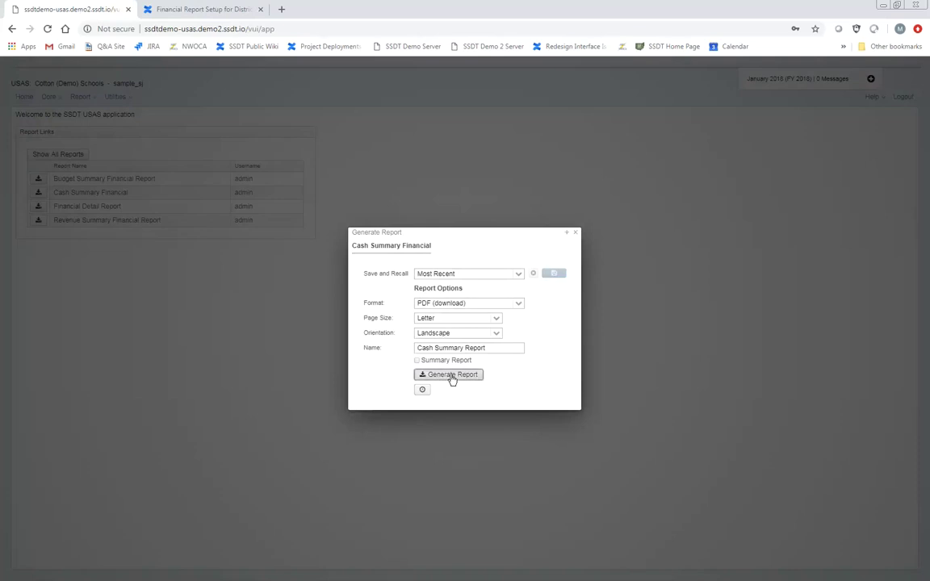
click(452, 375)
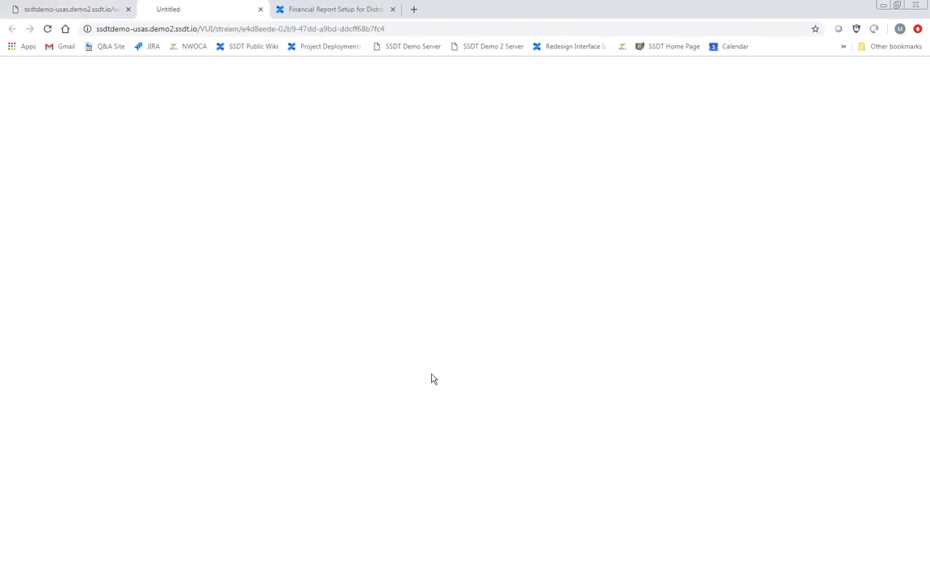
click(475, 308)
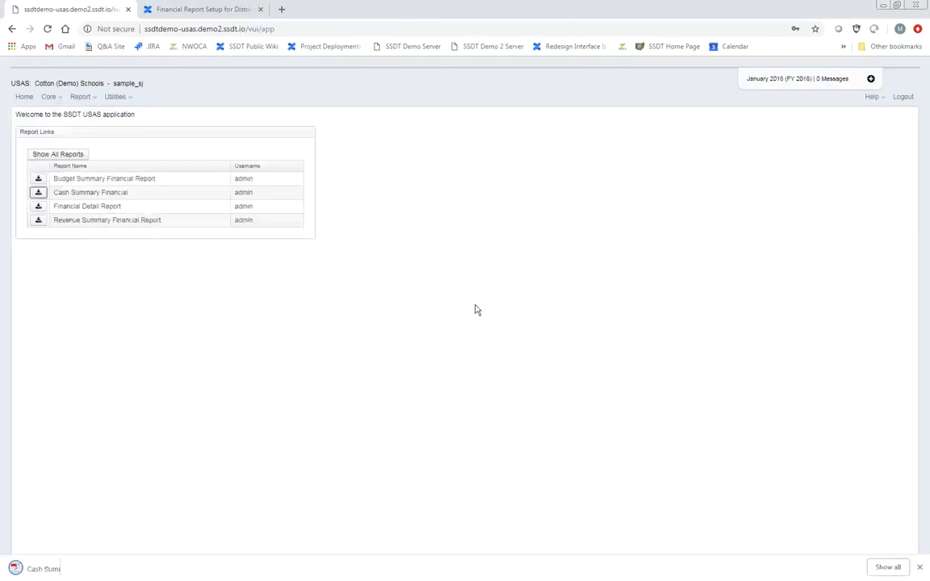
click(67, 570)
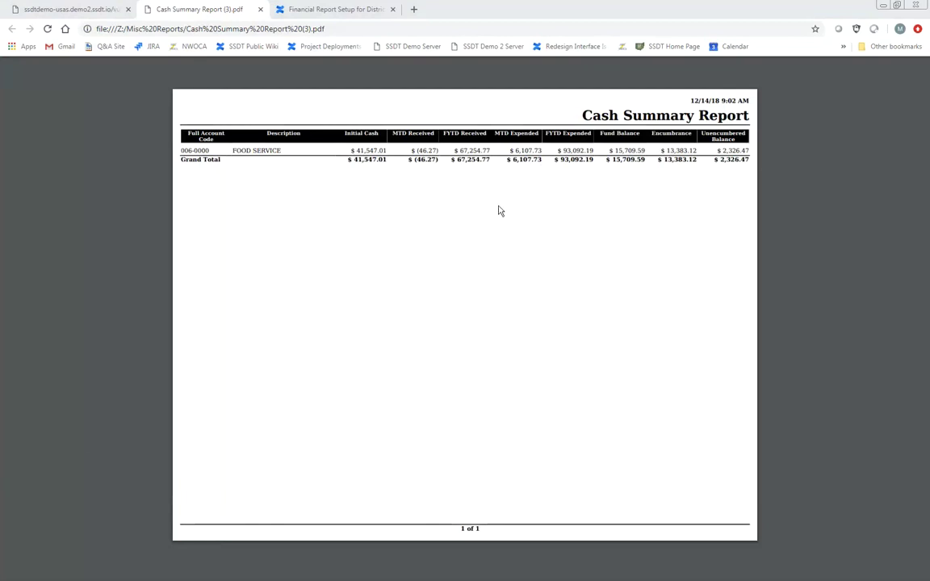
click(260, 10)
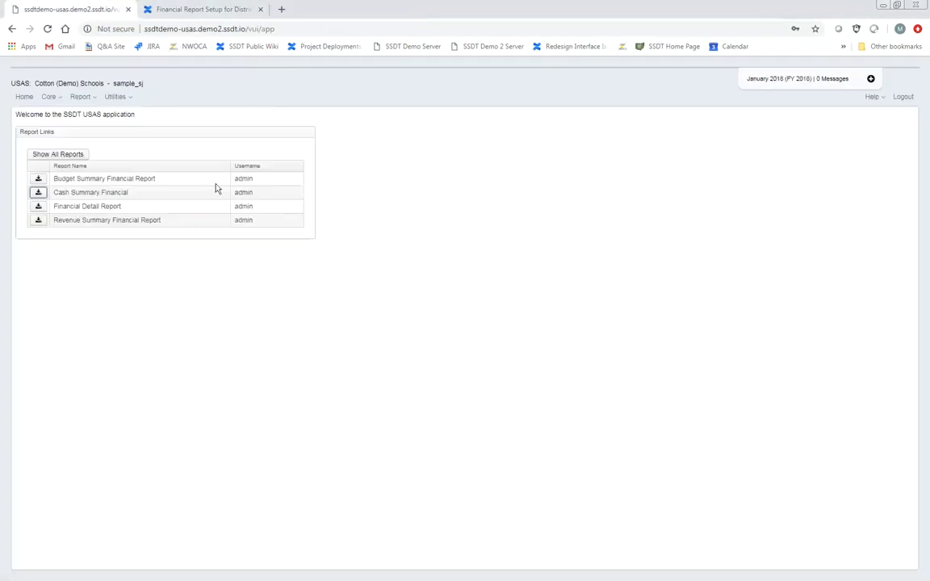
- Review the generation options and filter parameter of the Financial Detail Report without generating it
click(38, 207)
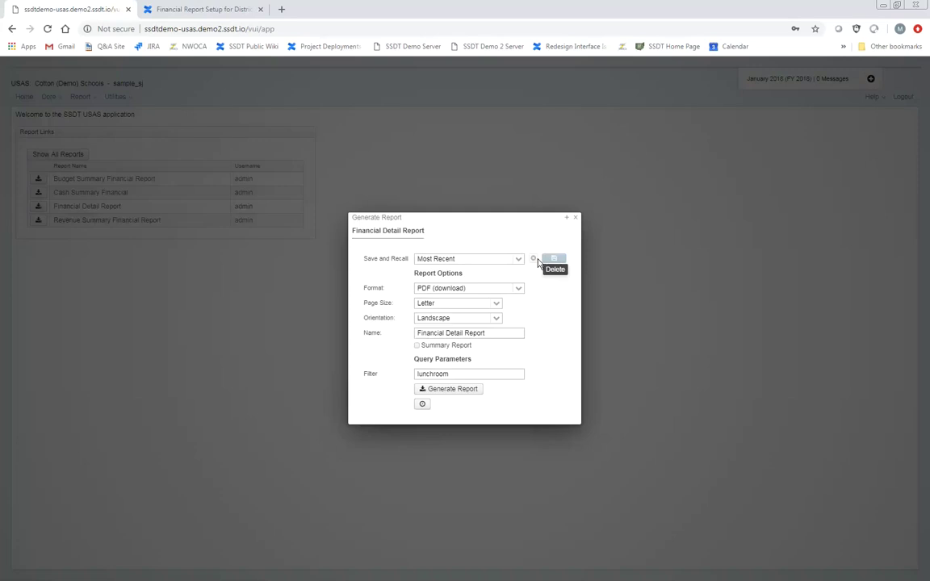
click(575, 218)
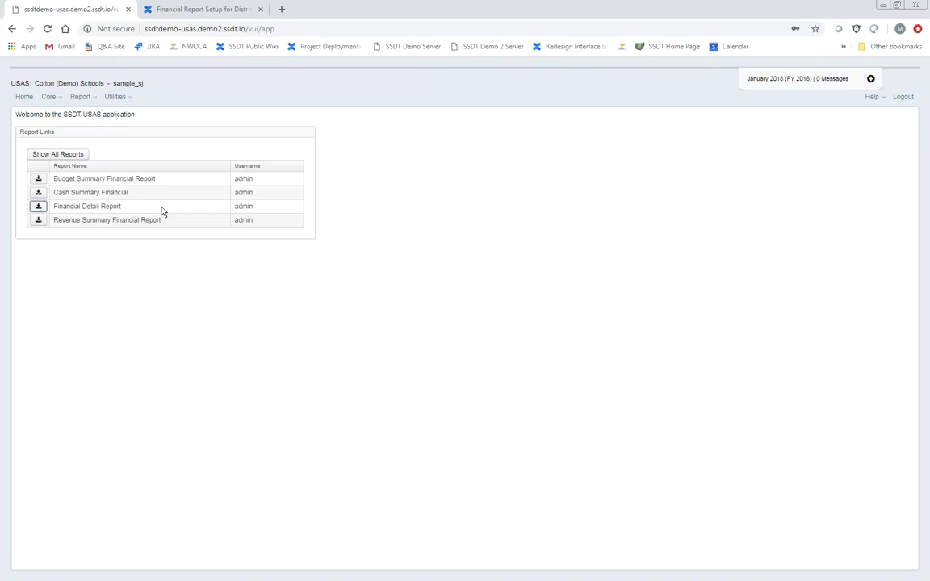
- Examine the cash accounts and the Report Manager's report list available to this restricted user
click(61, 100)
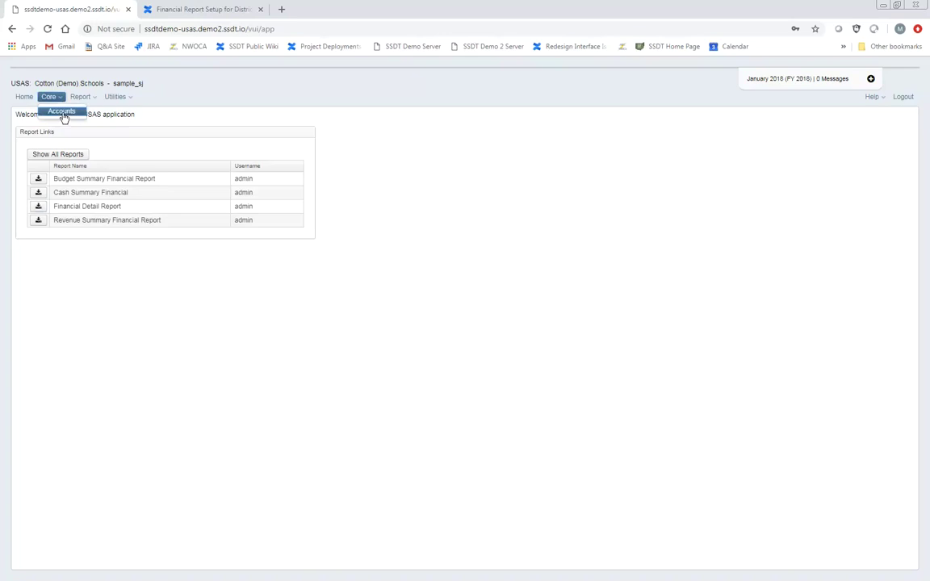
click(62, 114)
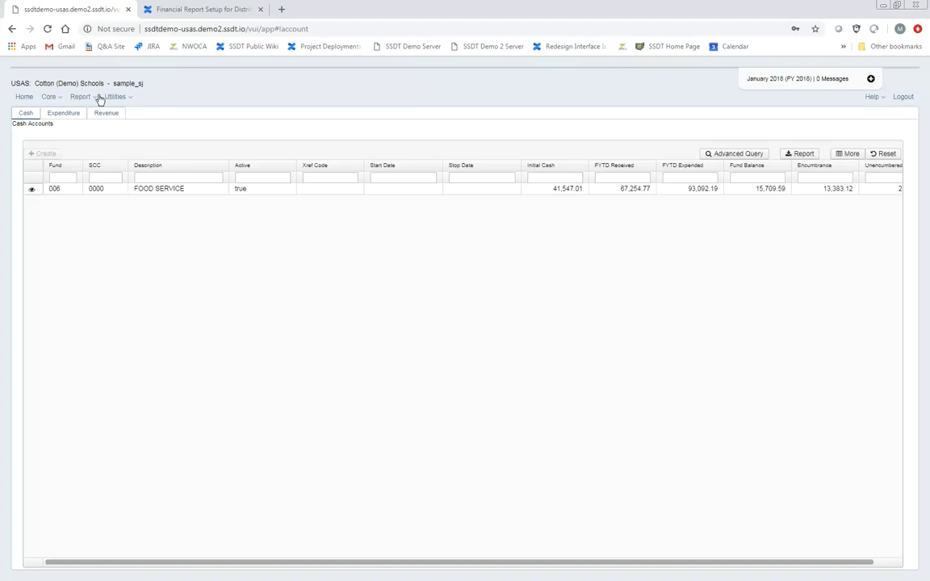
click(95, 97)
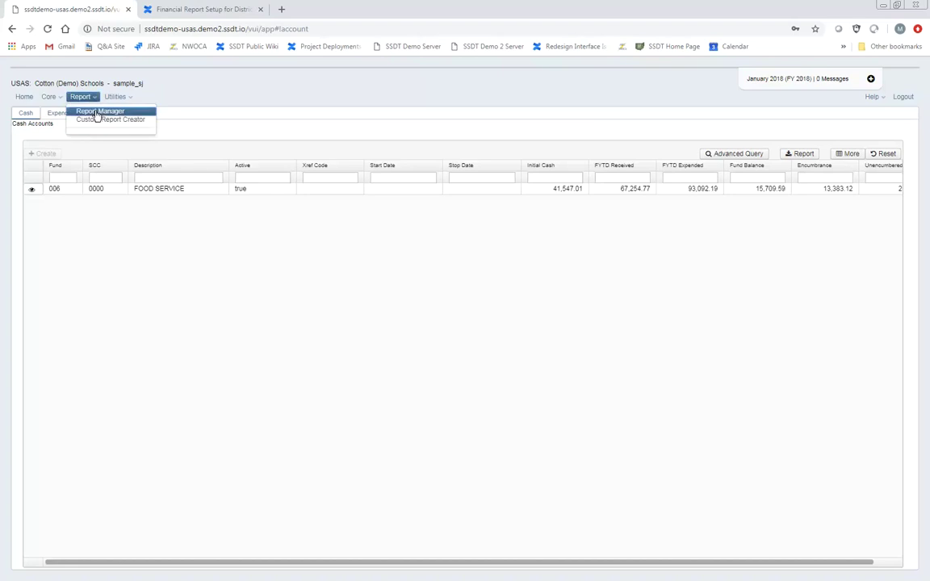
click(97, 112)
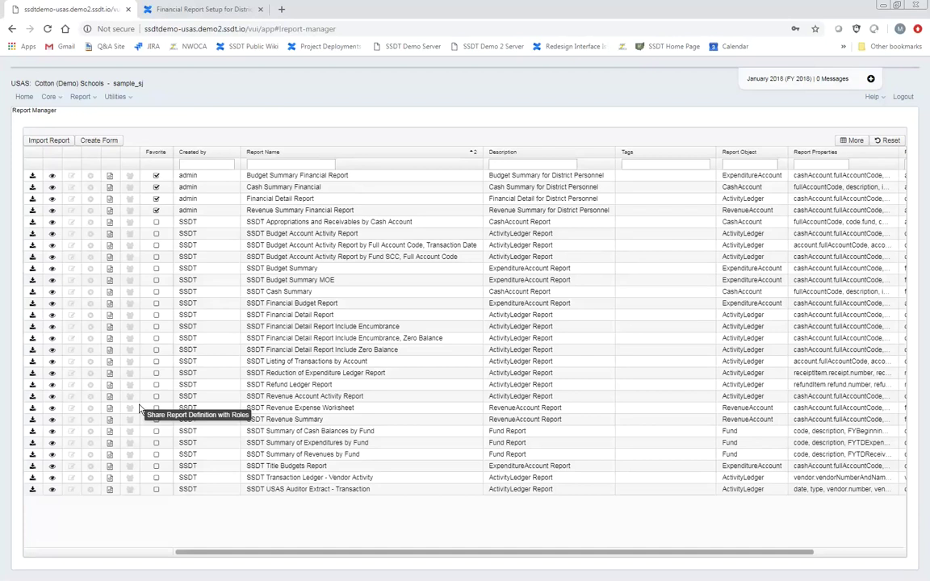
- Return to the home page, then end this session and log back in as admin
click(23, 98)
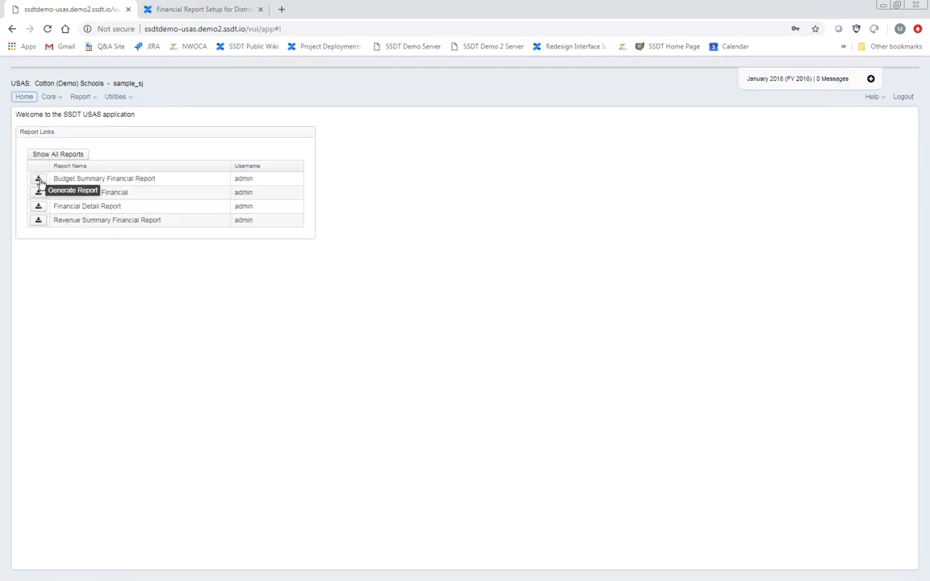
click(902, 100)
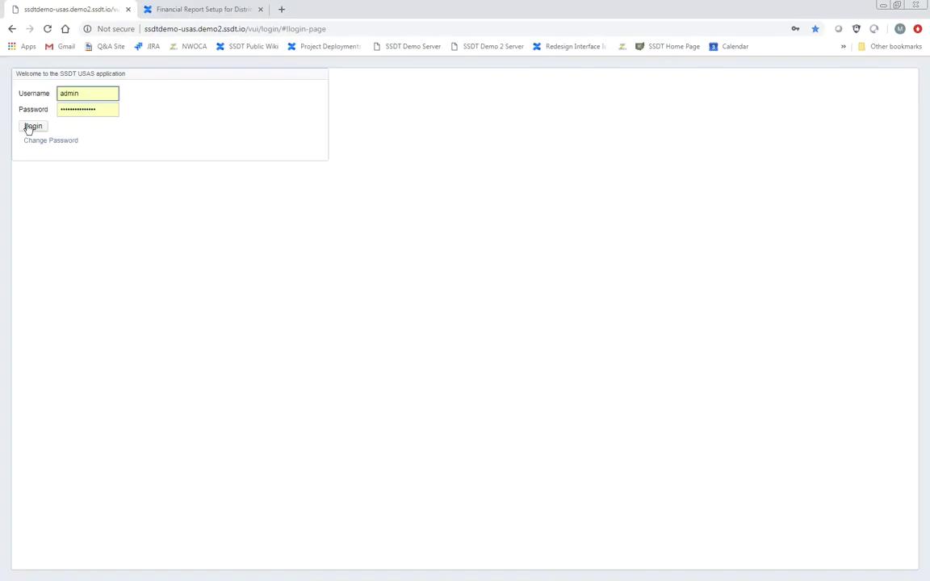
click(32, 128)
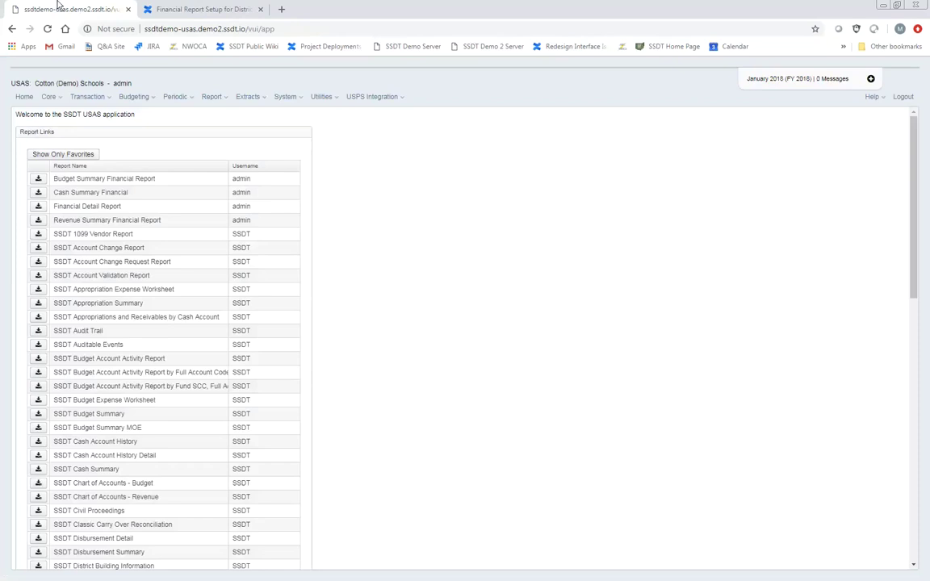
- Switch to the USAS-R Documentation wiki and open Financial Report Setup for District Personnel from the Appendix
click(176, 10)
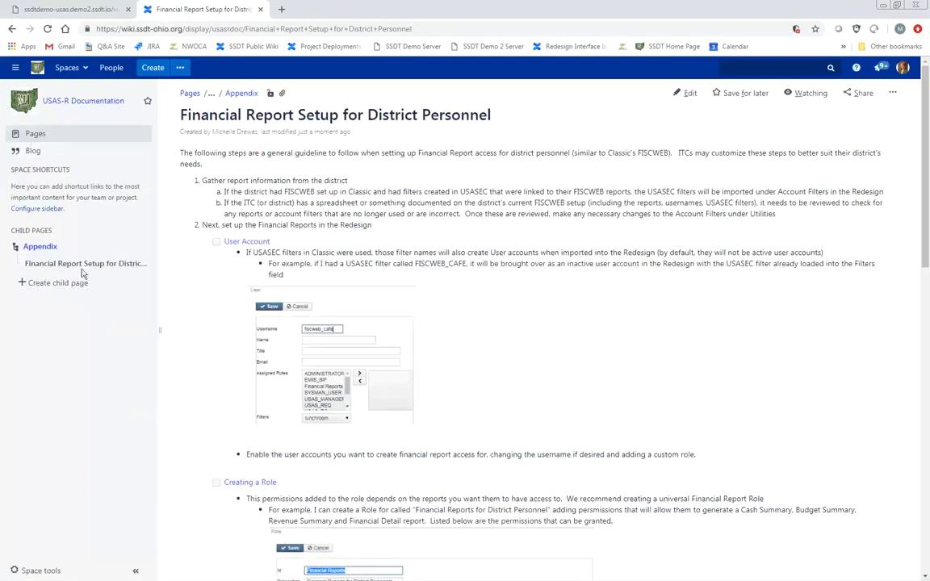
click(49, 248)
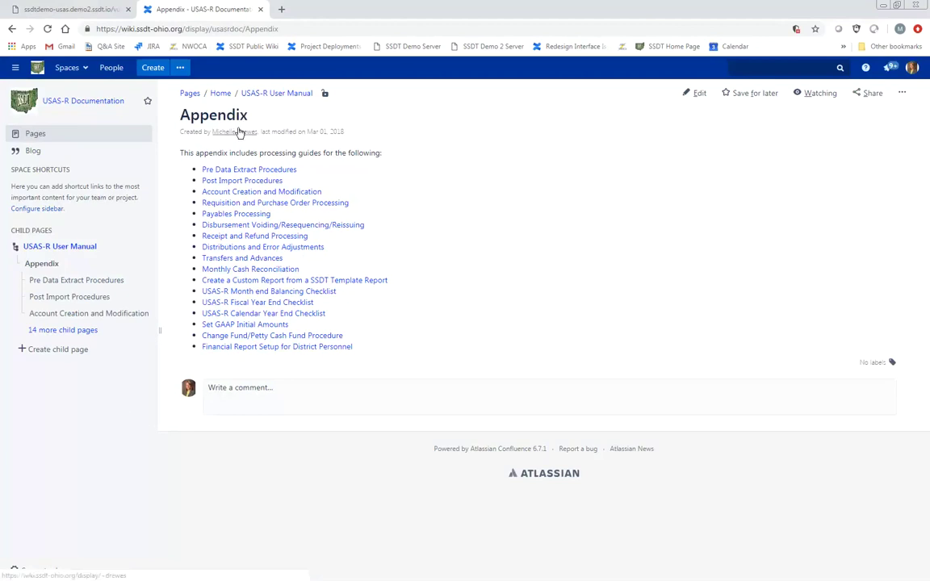
click(279, 349)
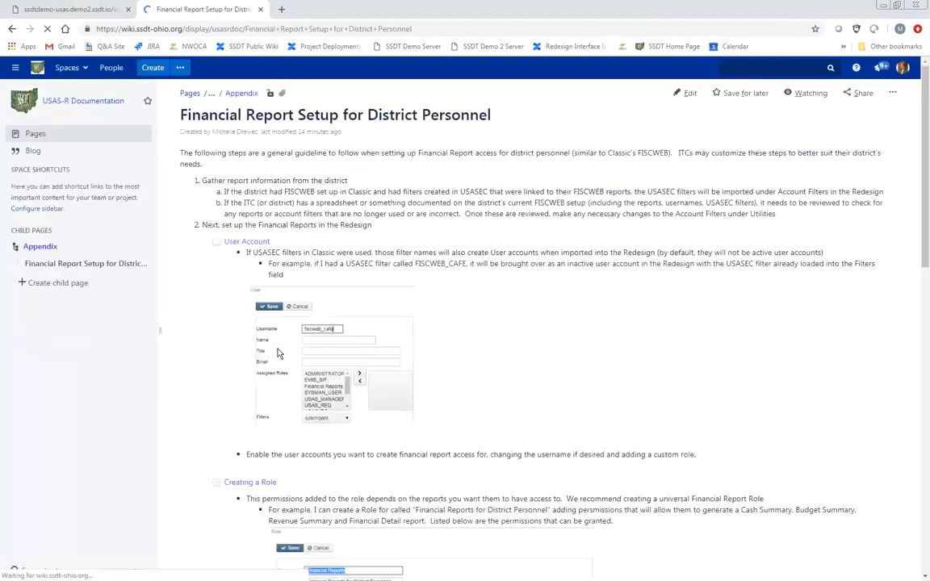
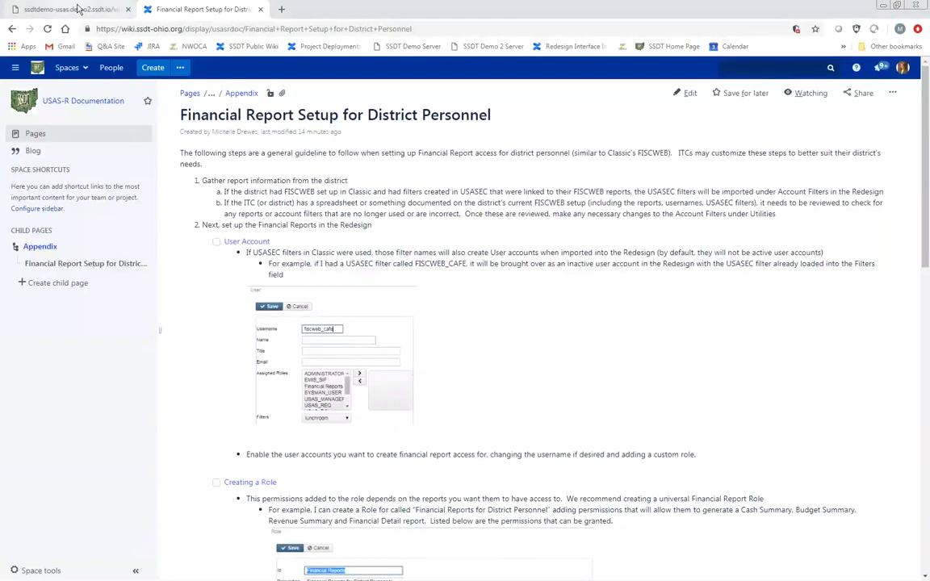
- Switch back to the USAS application, find the account filter matching "lunch" and review its settings
click(79, 8)
click(325, 96)
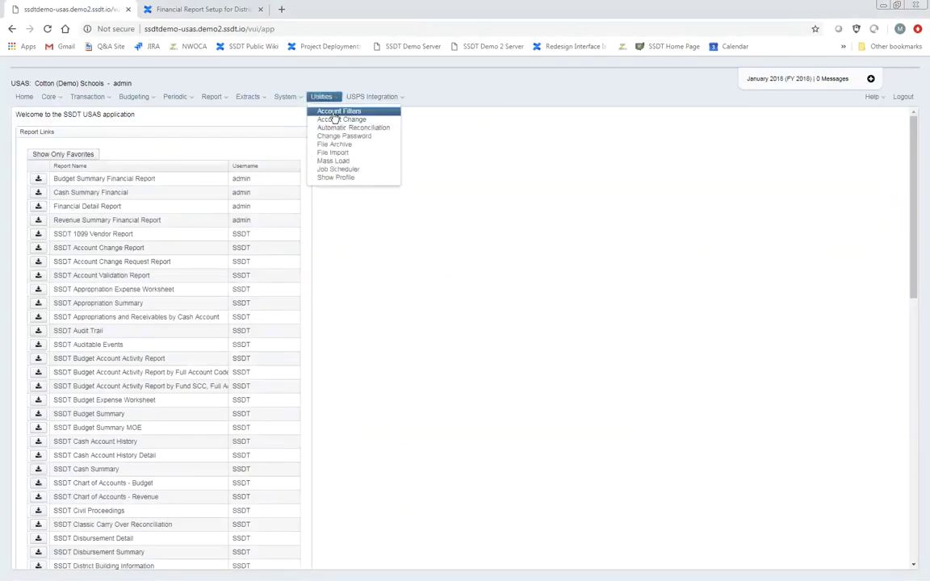
click(333, 114)
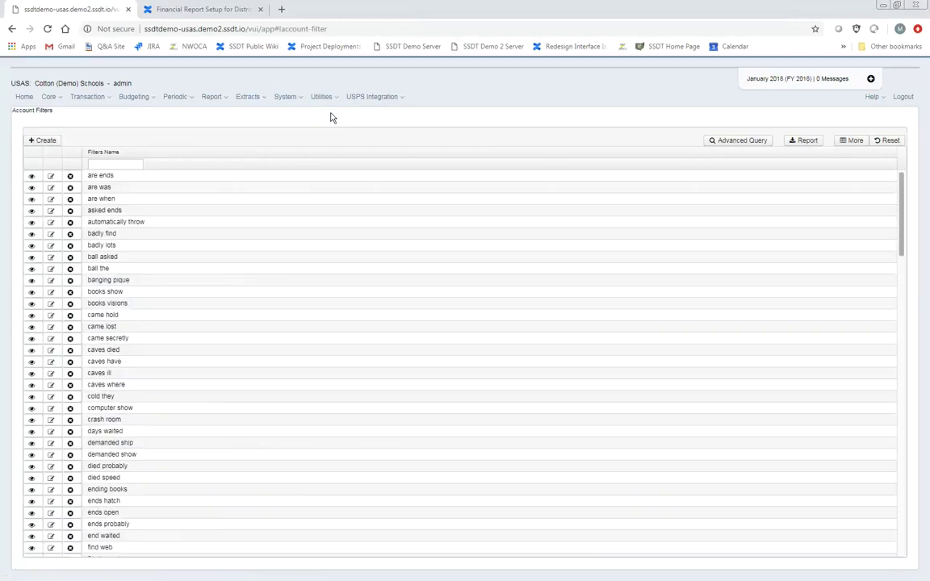
click(129, 162)
text(lunch)
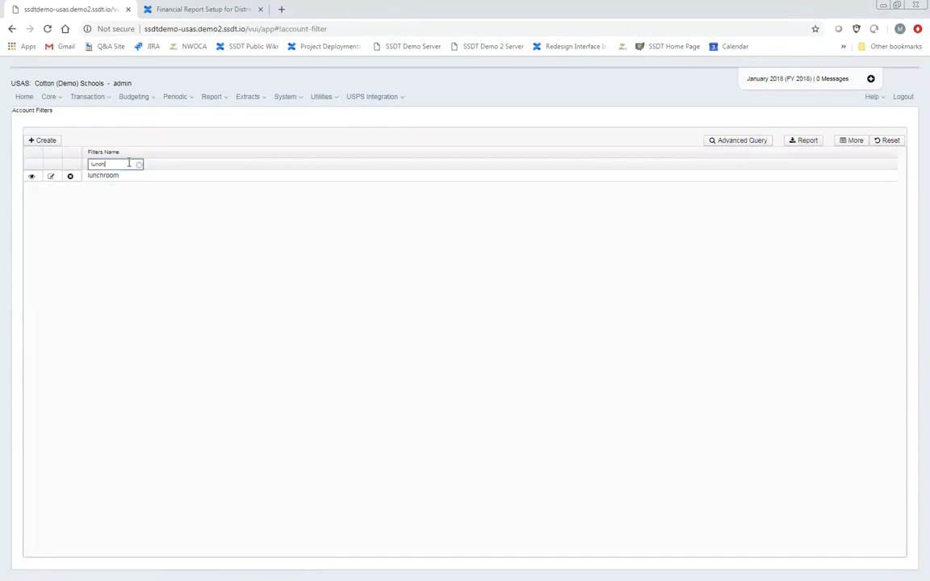
click(30, 179)
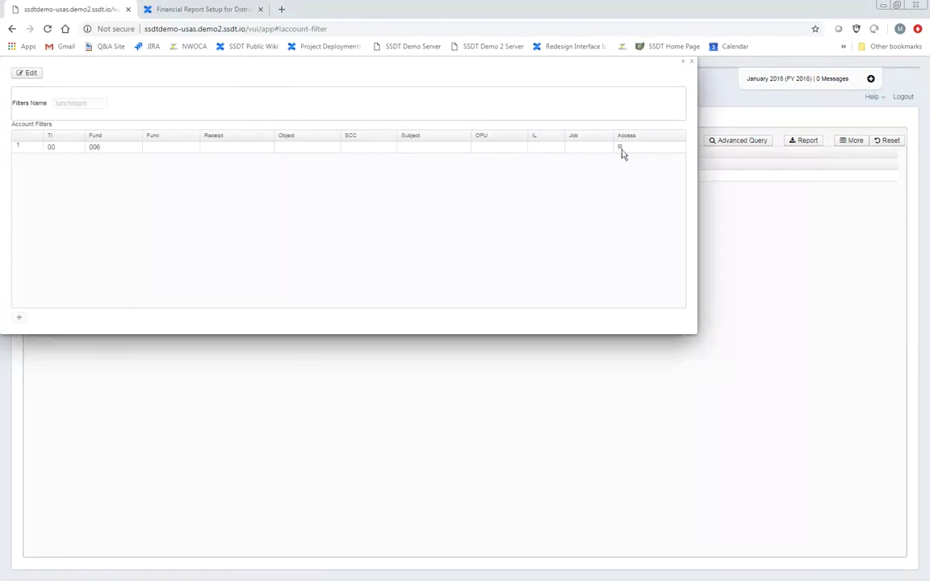
click(691, 62)
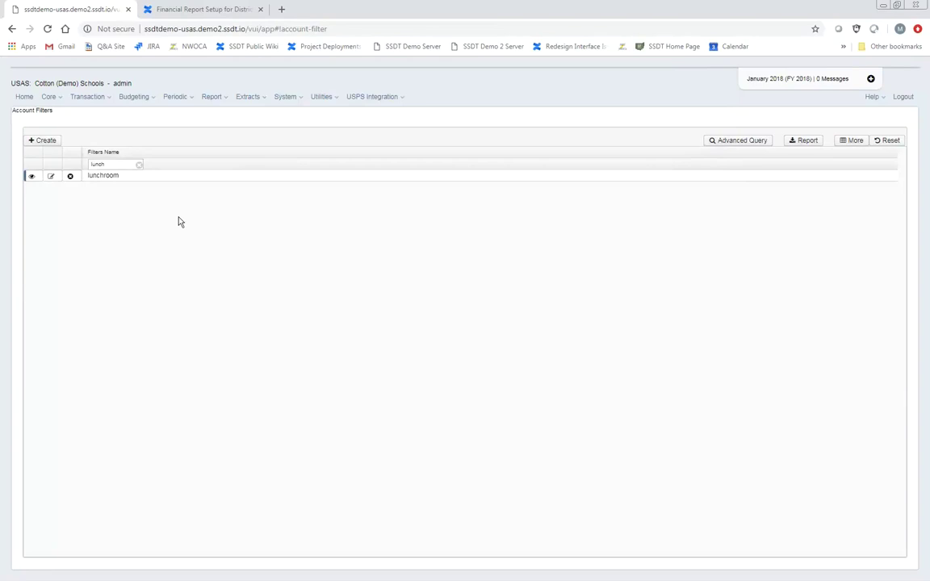
- Open the list of users and consult the Excel spreadsheet mapping imported usernames and filter names to new ones
click(297, 98)
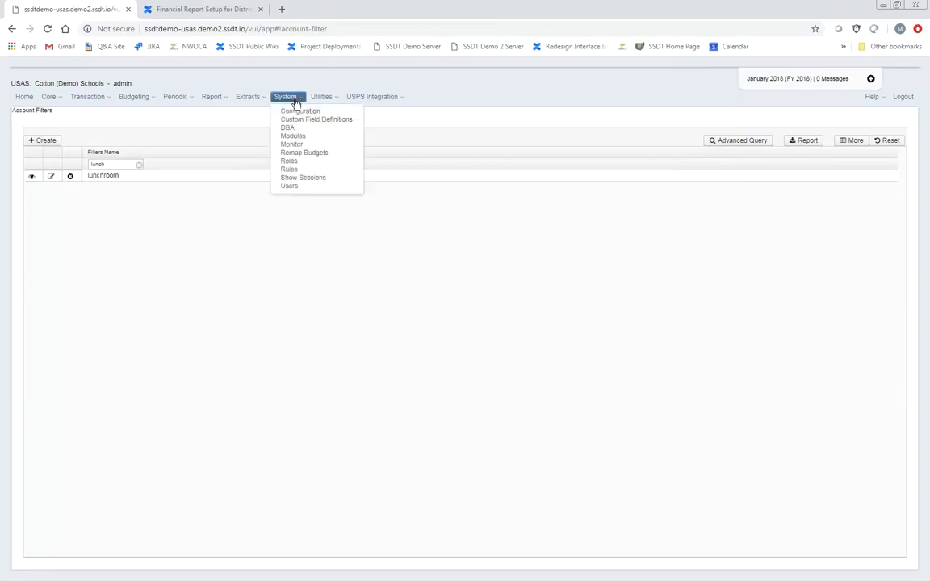
click(297, 188)
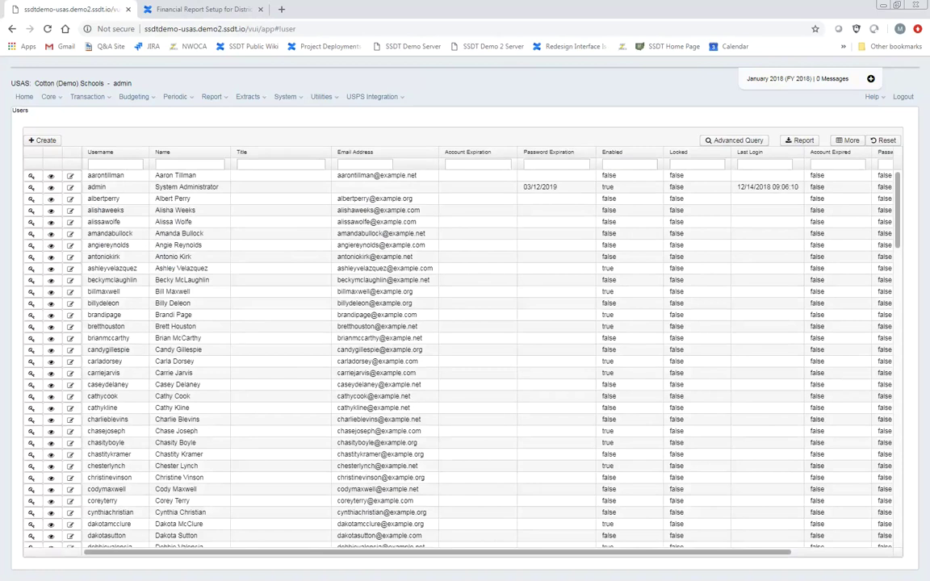
key(alt+Tab)
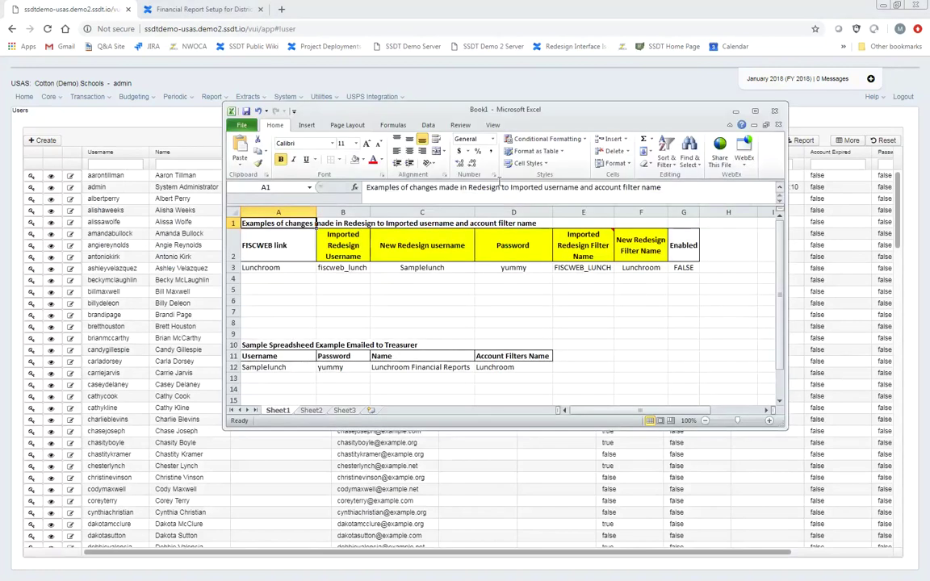
drag(556, 120, 481, 43)
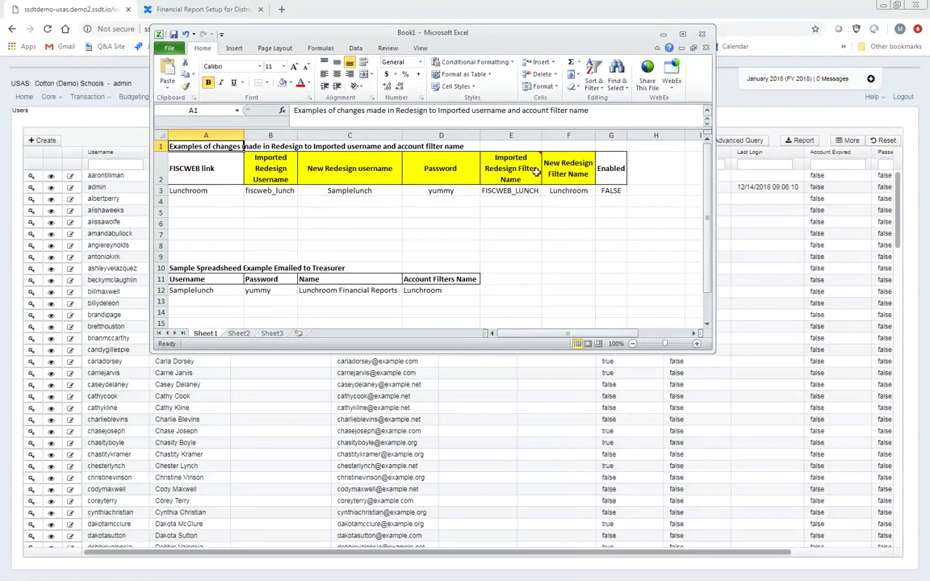
mouse_move(513, 164)
- Filter the users by the username sample_sj and open the matching account for editing
click(114, 164)
text(sam)
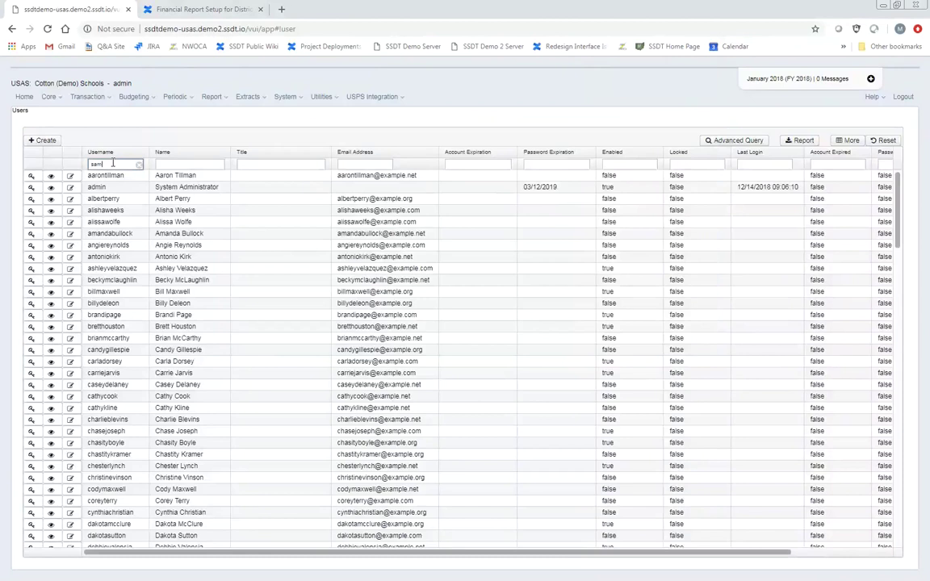
text(ple_)
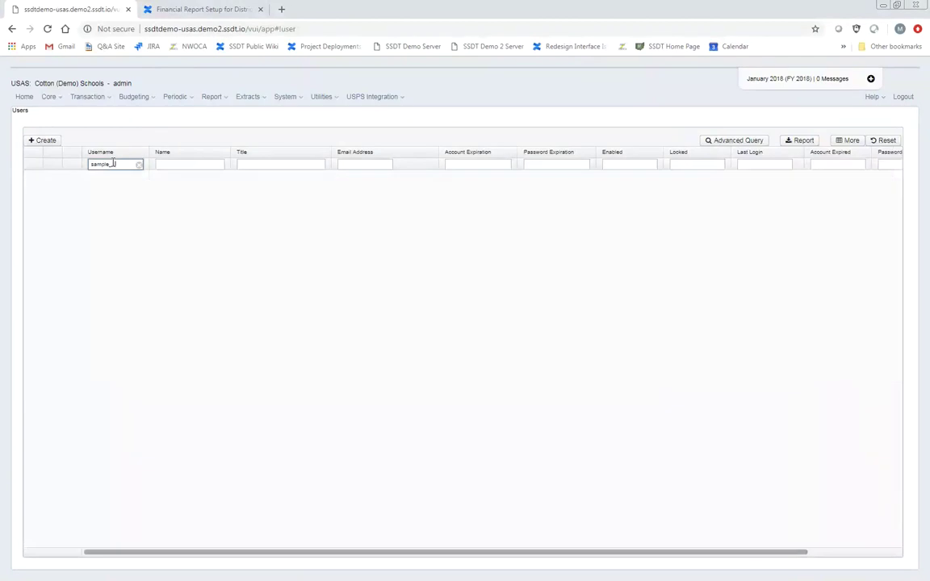
text(s)
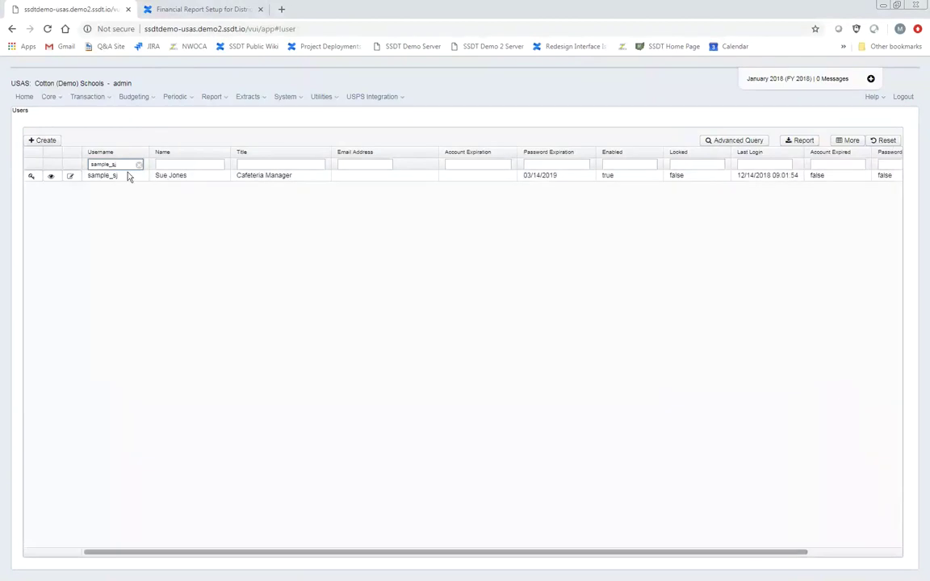
text(j)
click(73, 180)
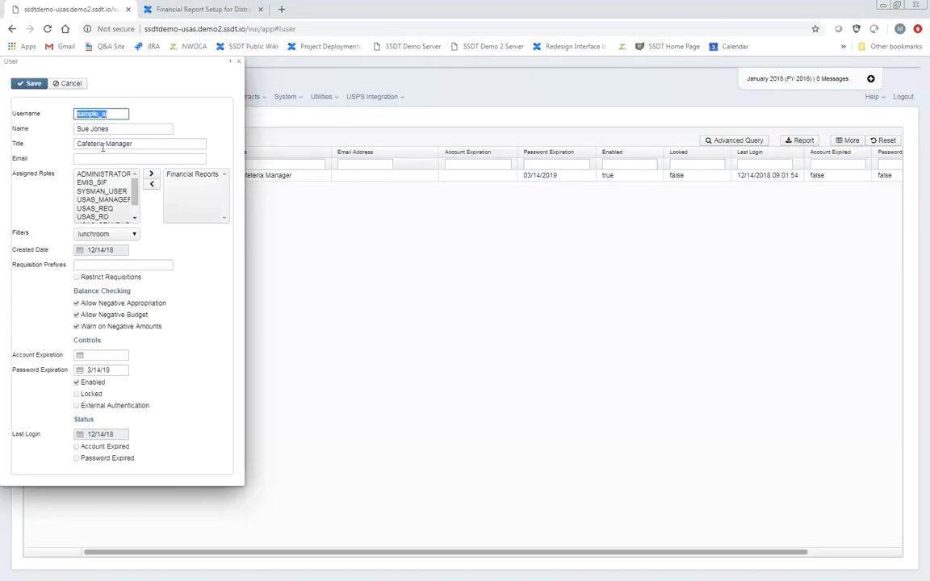
- Change the username of the cafeteria manager's account to lunchroom
click(109, 114)
double_click(105, 113)
text(lunchroom)
key(Tab)
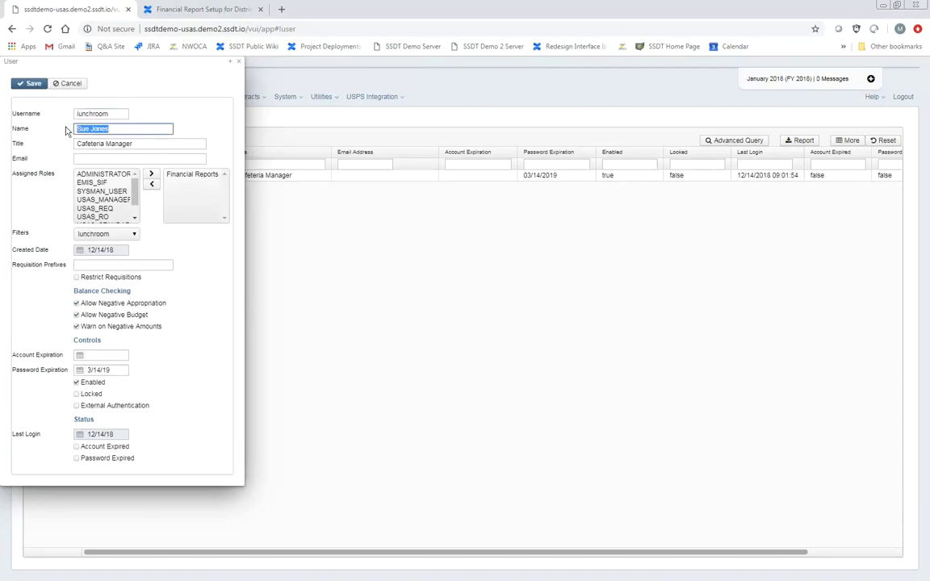
- Try clearing the name and title of the cafeteria manager's account and removing its Financial Reports role
key(BackSpace)
key(Tab)
key(BackSpace)
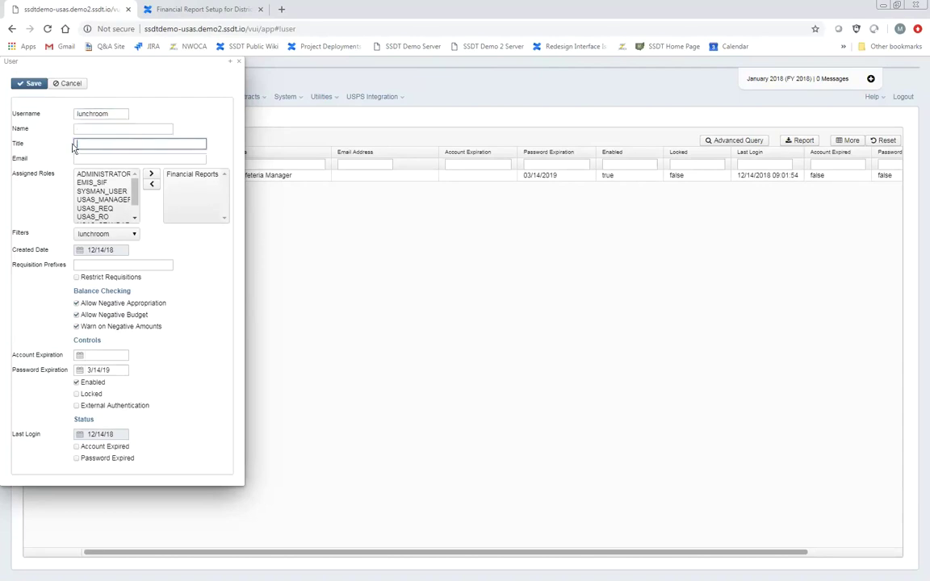
click(171, 173)
click(153, 186)
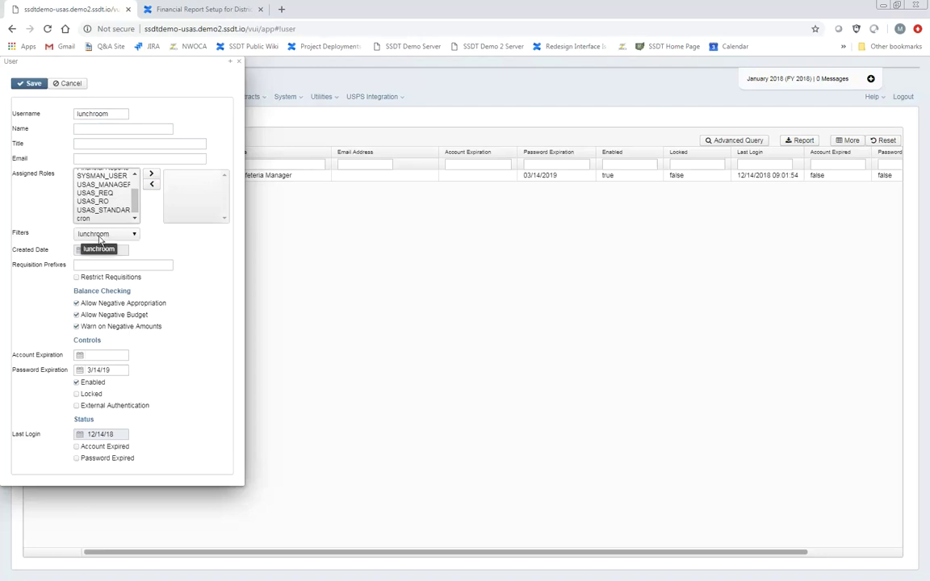
- Try disabling the cafeteria manager's account, discard all pending edits and close its details
click(77, 384)
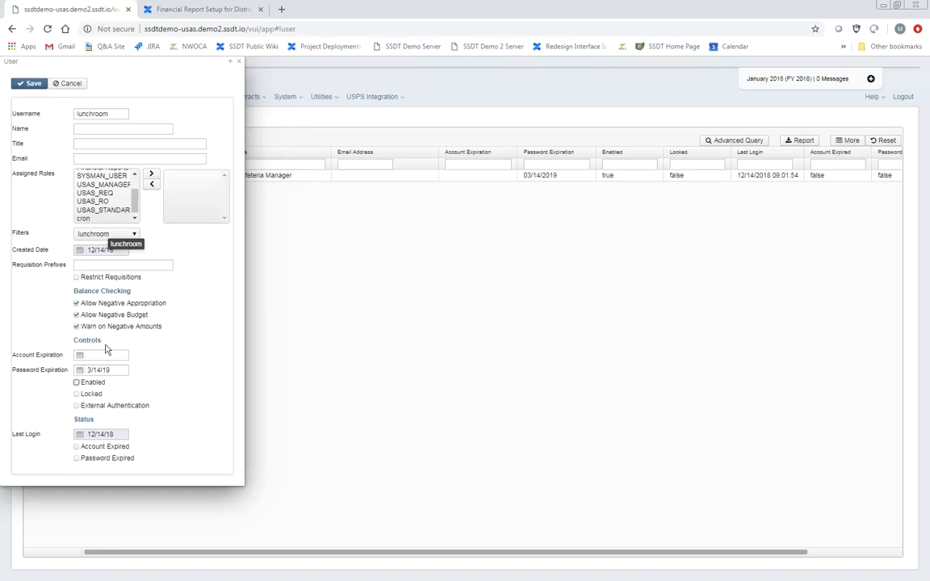
click(76, 384)
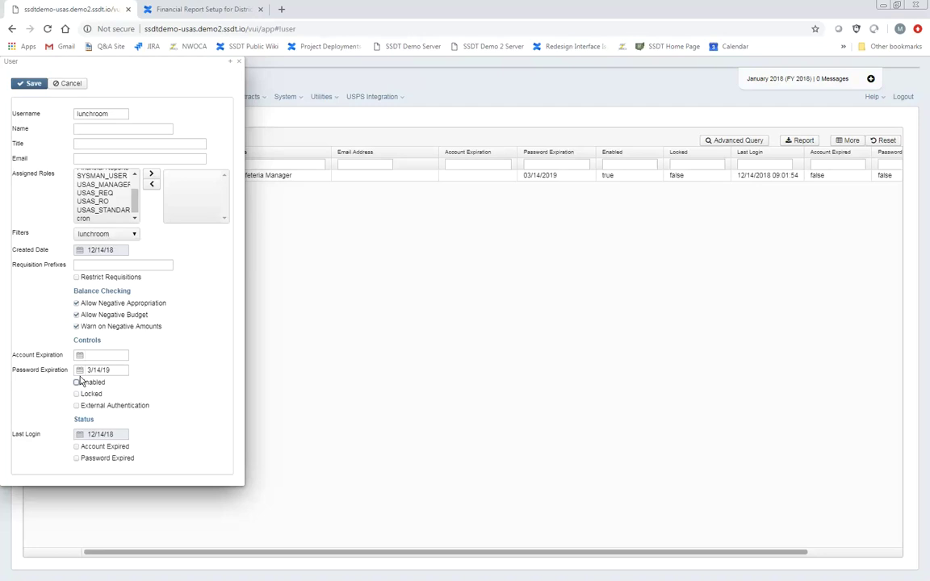
click(78, 84)
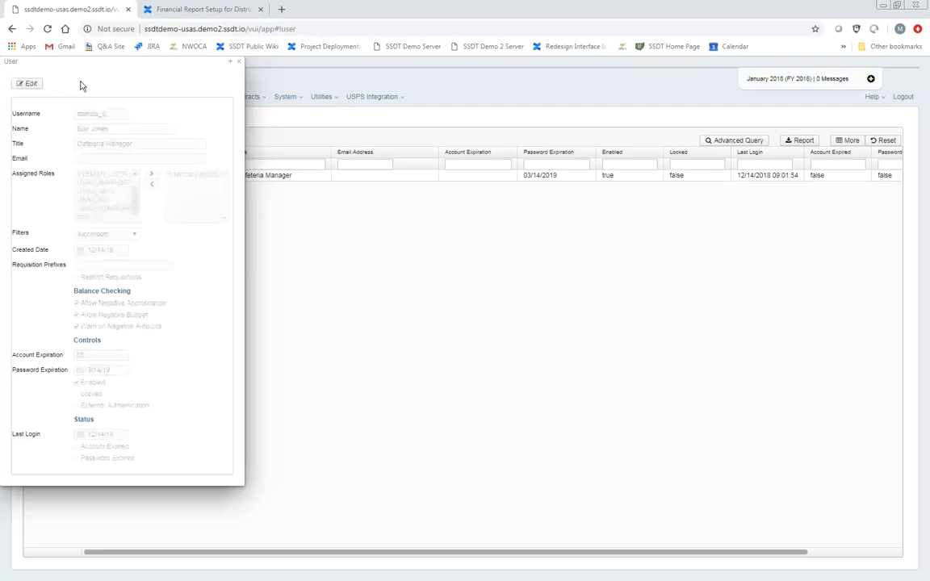
click(28, 85)
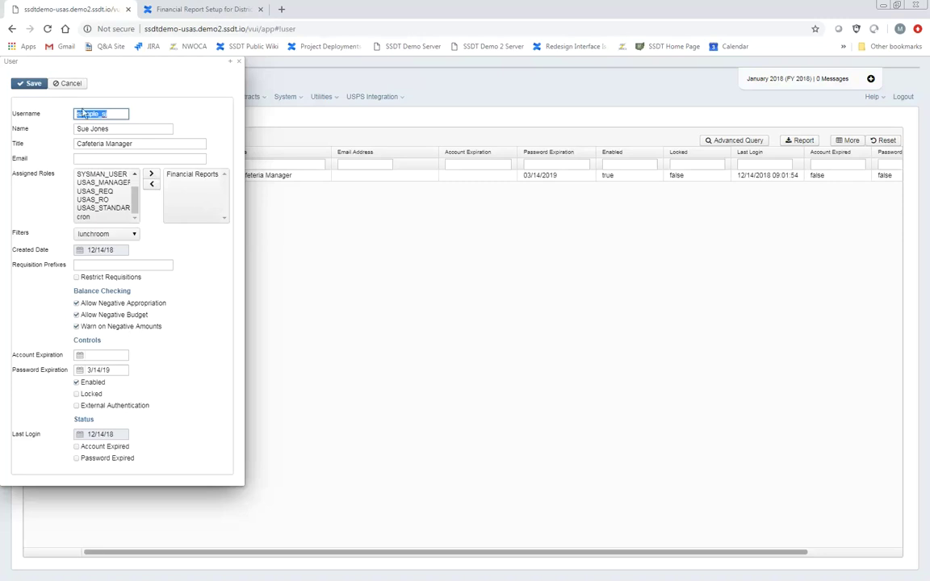
click(238, 62)
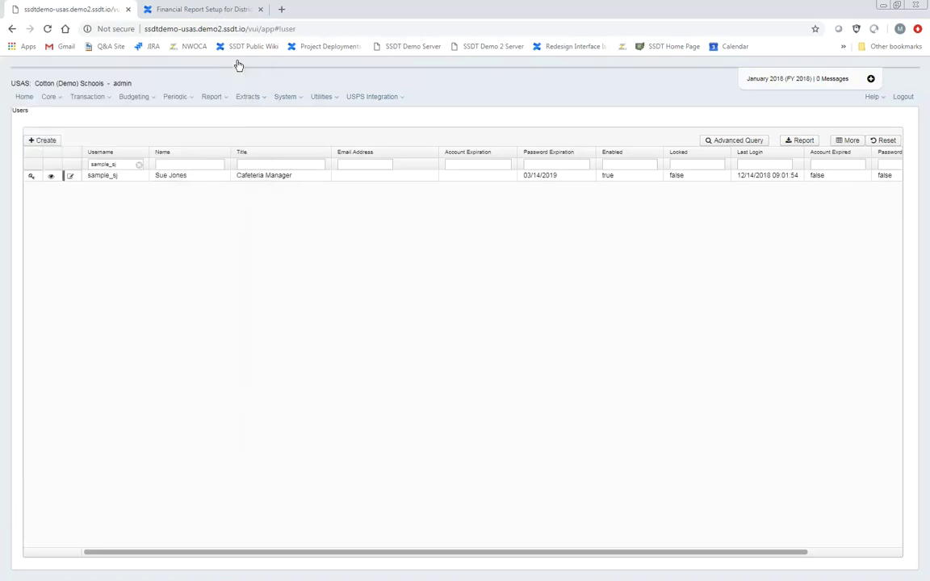
- Open the Financial Reports role from the list of roles and review its available and granted permissions, leaving it unsaved
click(284, 97)
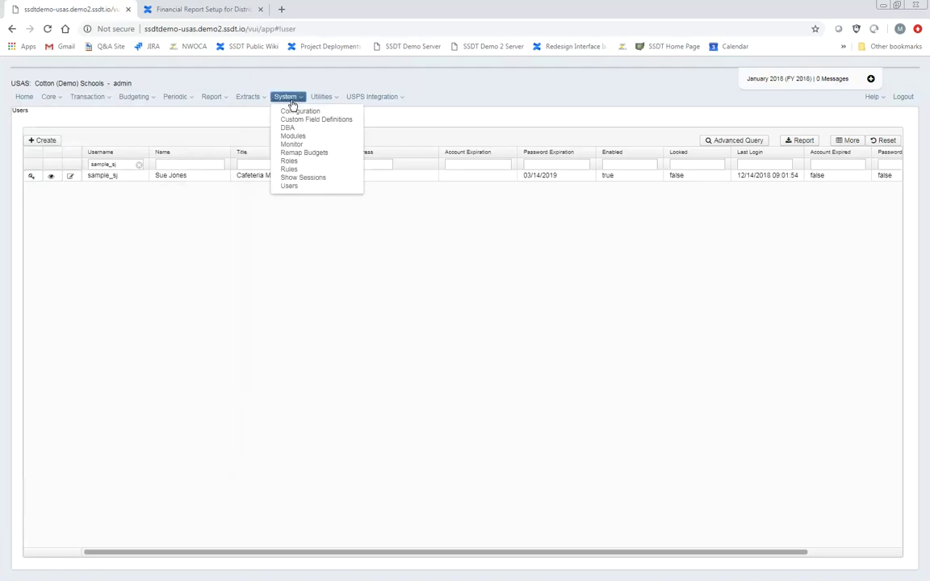
click(291, 162)
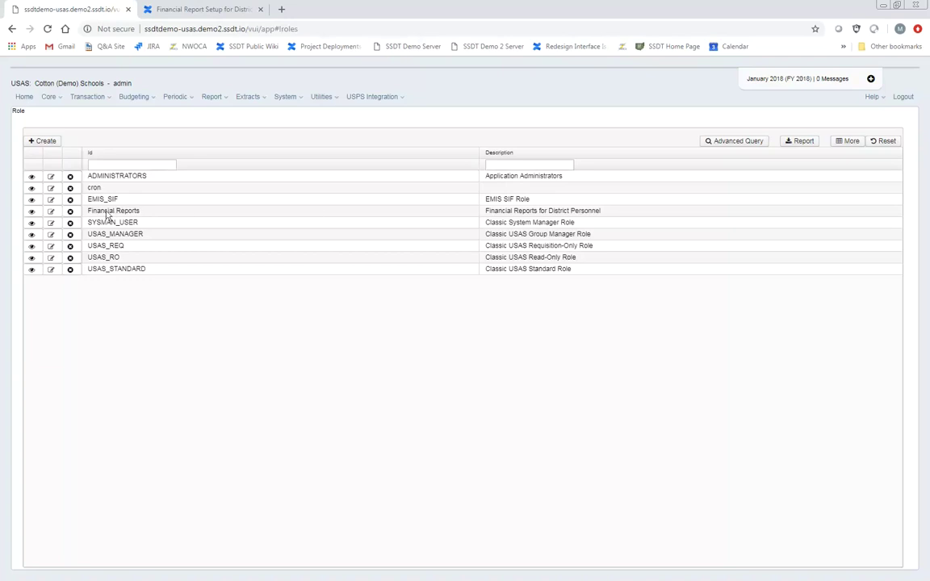
click(50, 212)
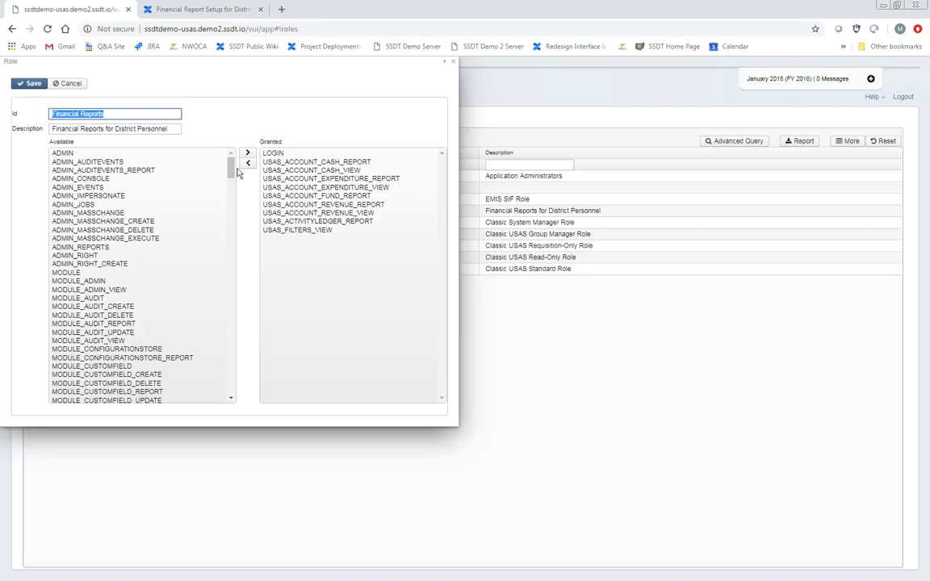
drag(231, 167, 233, 209)
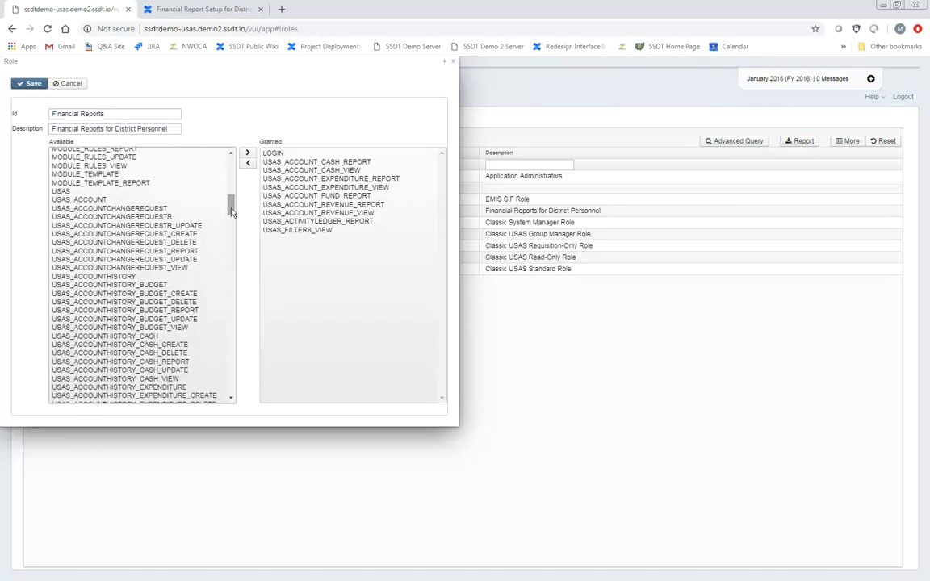
drag(232, 211, 232, 247)
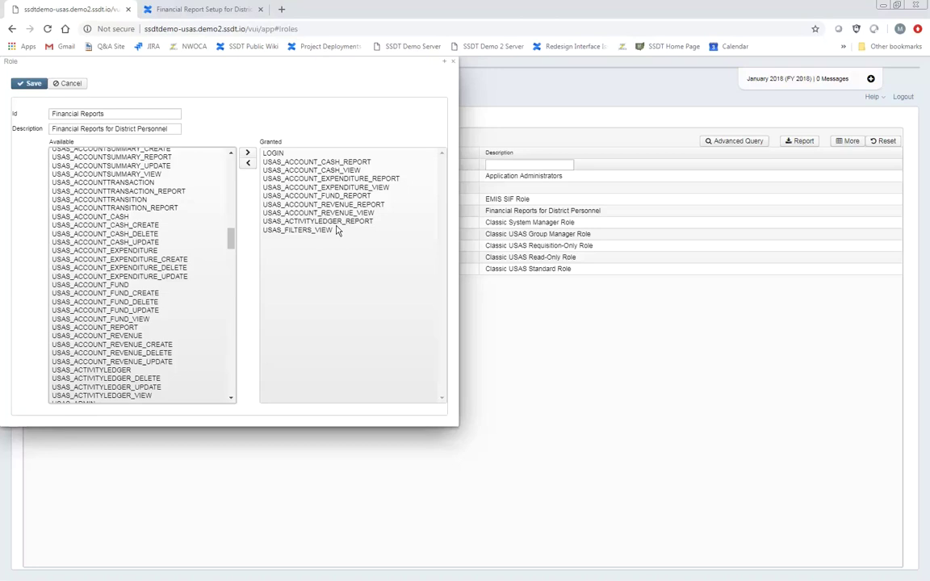
click(453, 63)
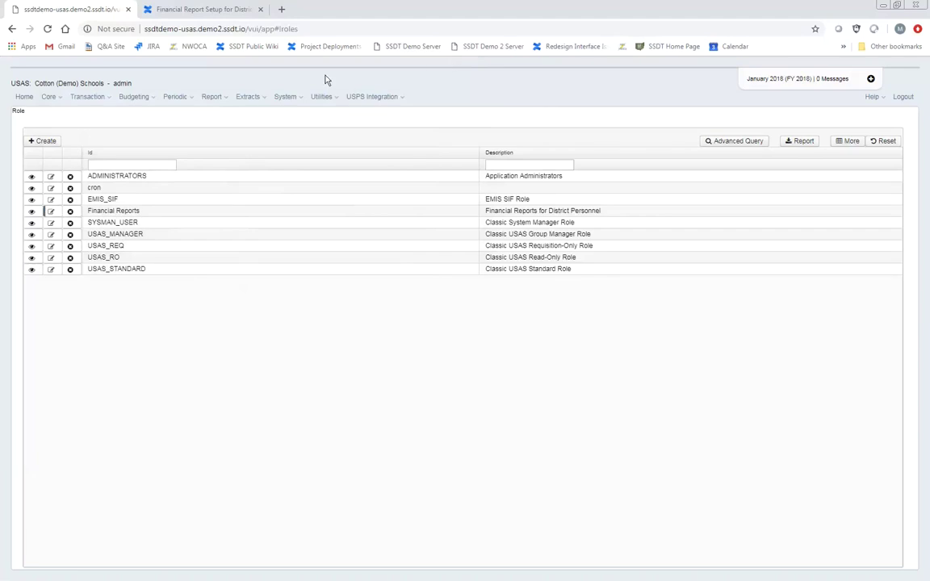
- Return to the list of users and filter it by usernames matching "samp"
click(292, 98)
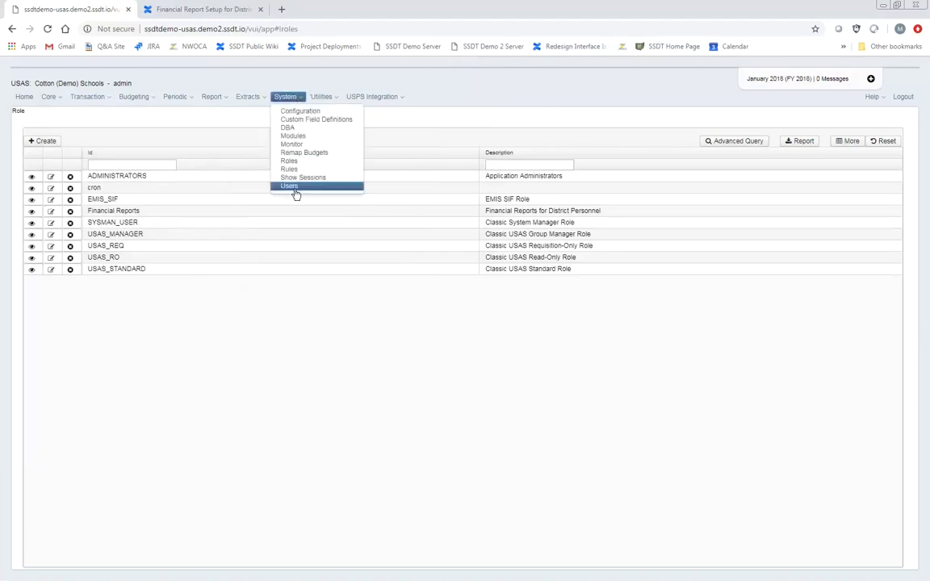
click(294, 189)
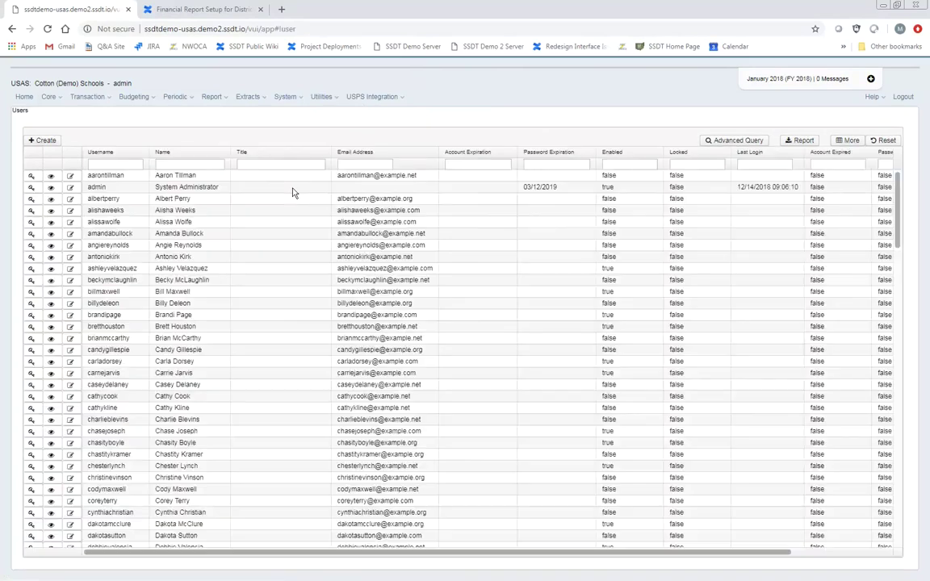
click(136, 163)
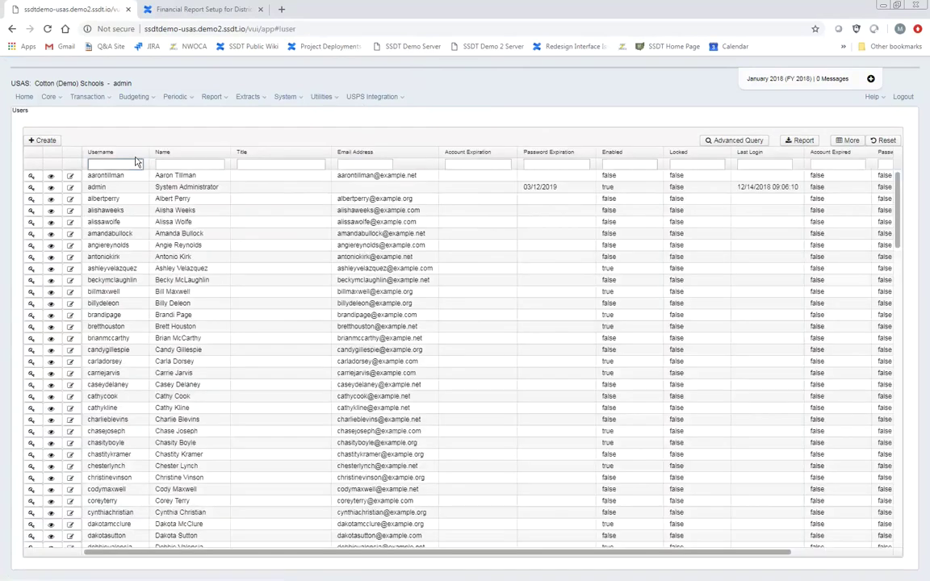
text(sampl)
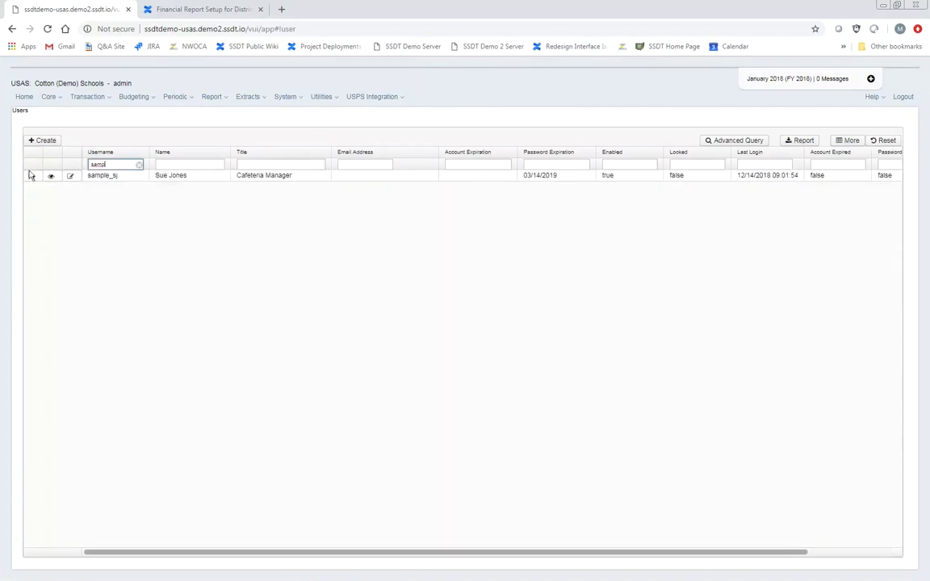
key(BackSpace)
- Open the cafeteria manager's account, review its available and assigned roles, and close it without saving
click(50, 177)
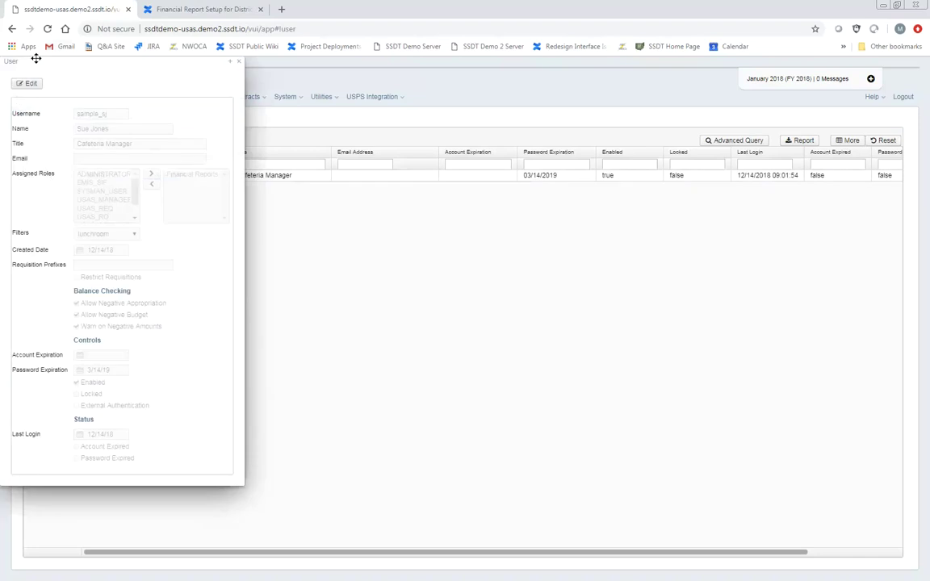
click(30, 83)
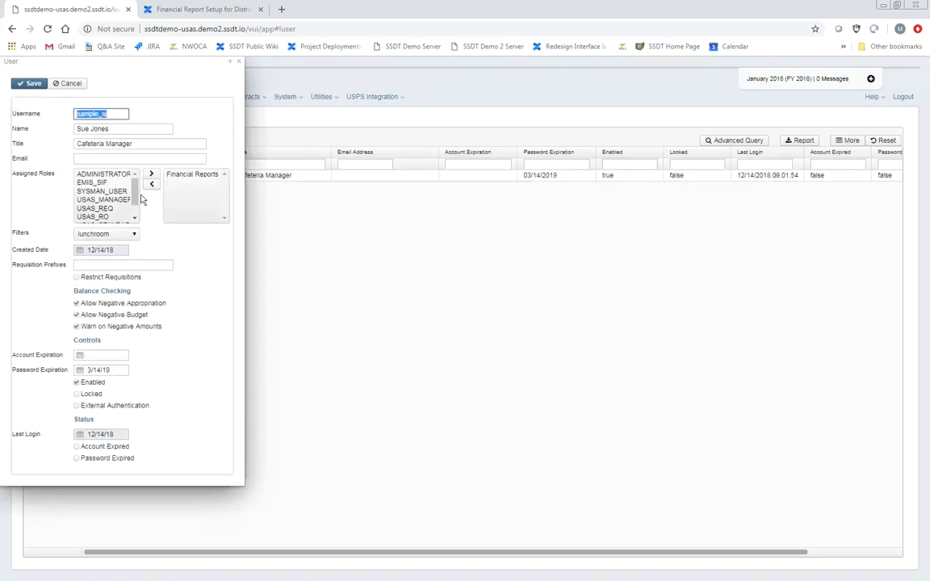
drag(135, 196, 135, 211)
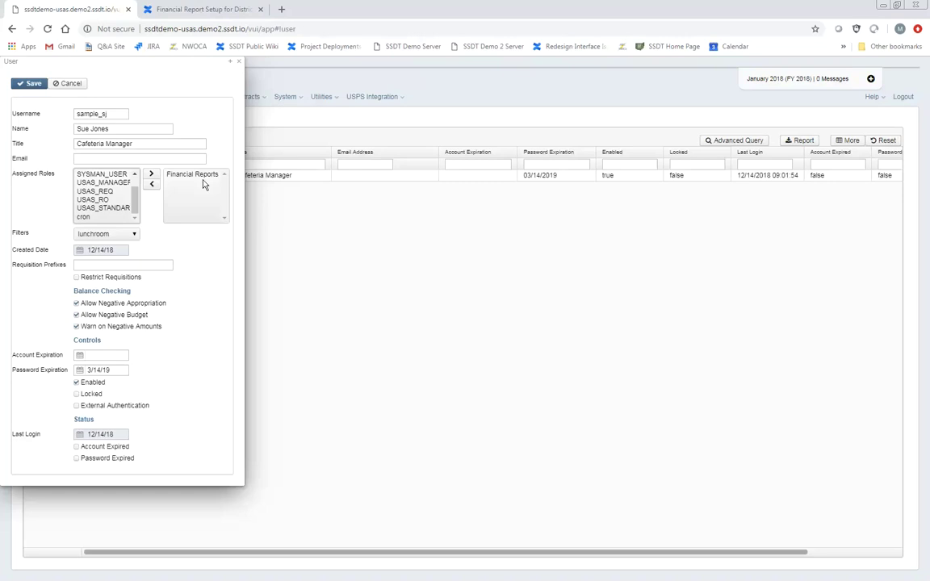
click(239, 62)
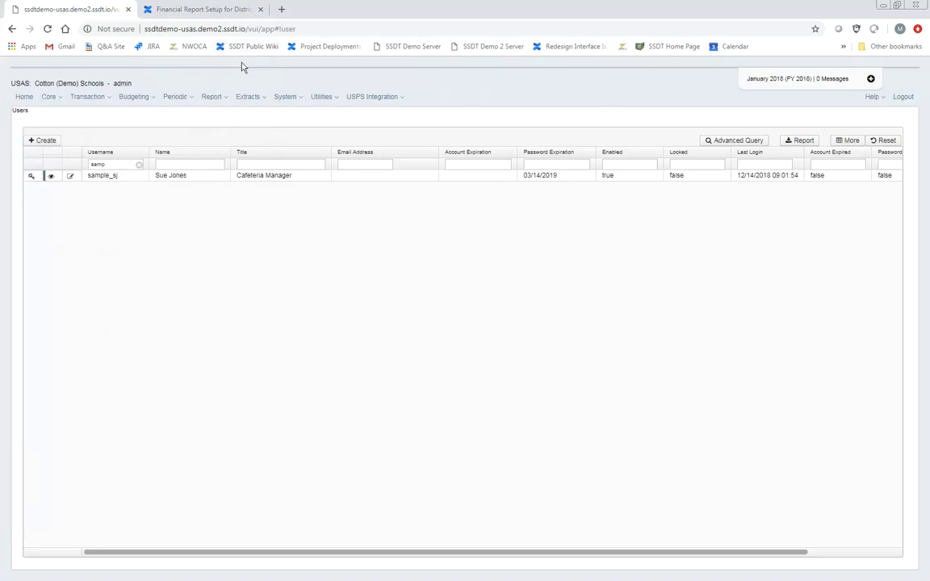
- In the Report Manager, review the Budget Summary Financial Report's properties, filters and output options, and return to the report list
click(212, 97)
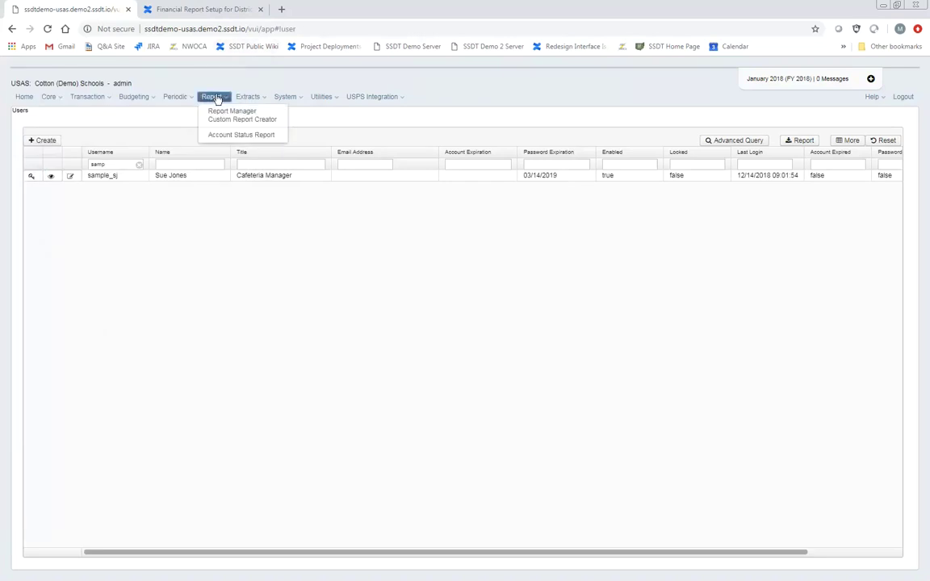
click(220, 111)
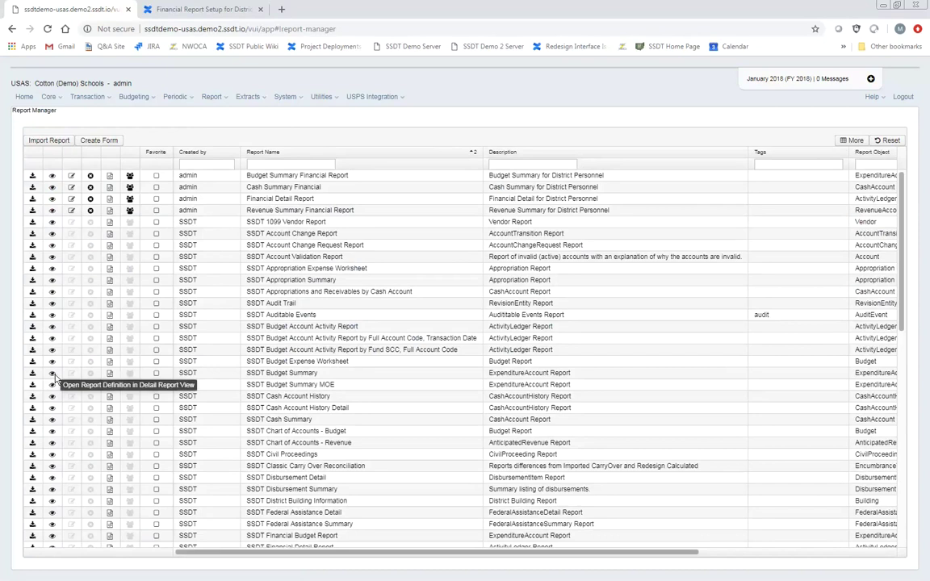
click(51, 177)
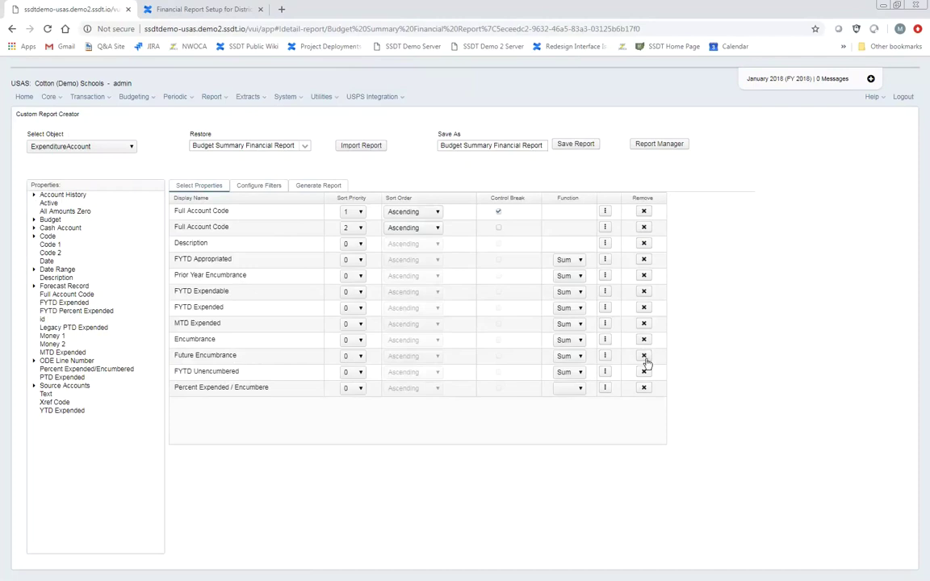
click(259, 188)
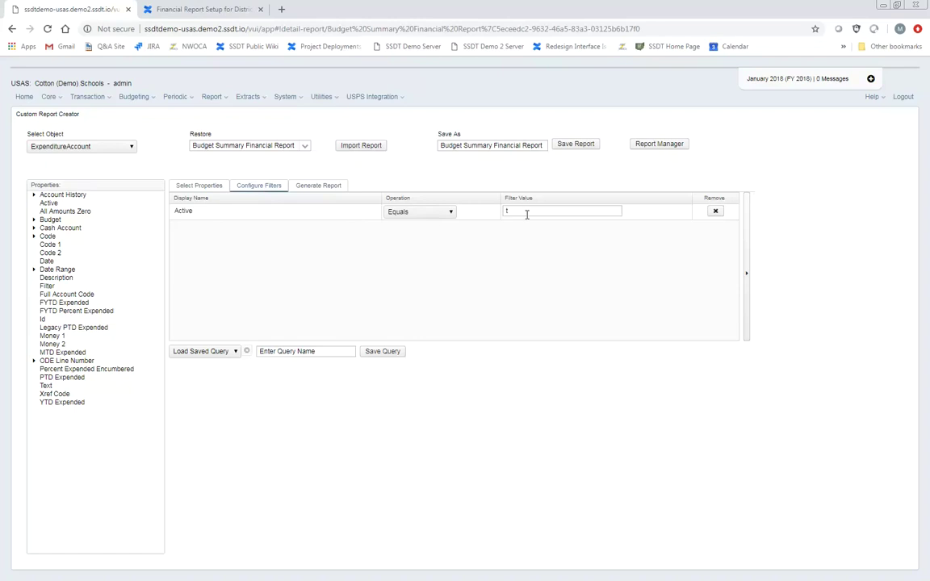
click(317, 187)
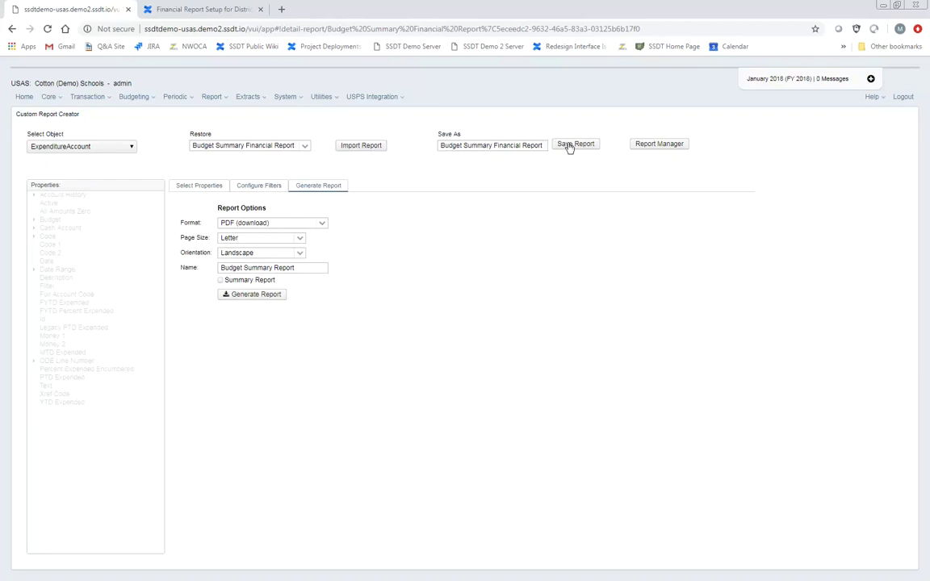
click(650, 145)
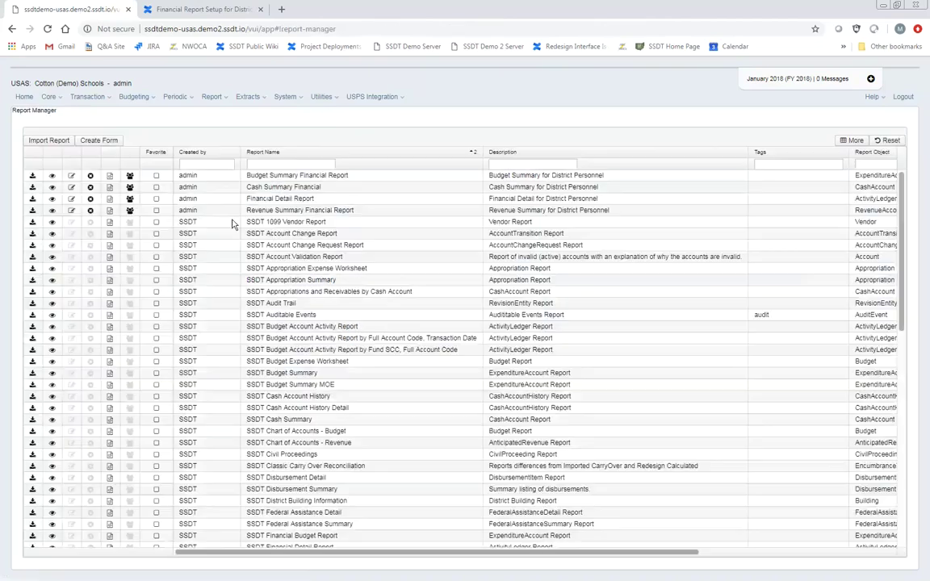
- Review the properties and filters of the Revenue Summary Financial Report and the Cash Summary Financial report, returning to the report list
click(52, 211)
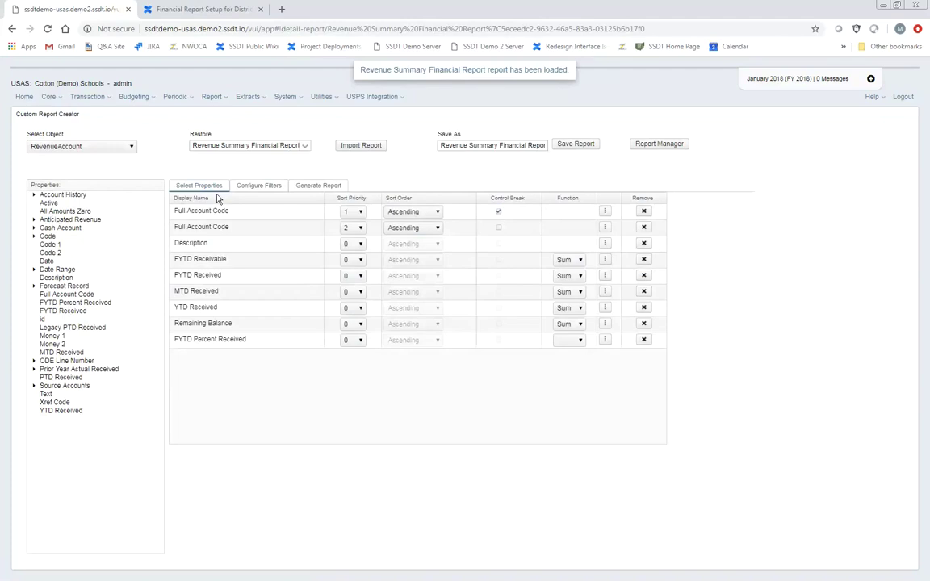
click(259, 187)
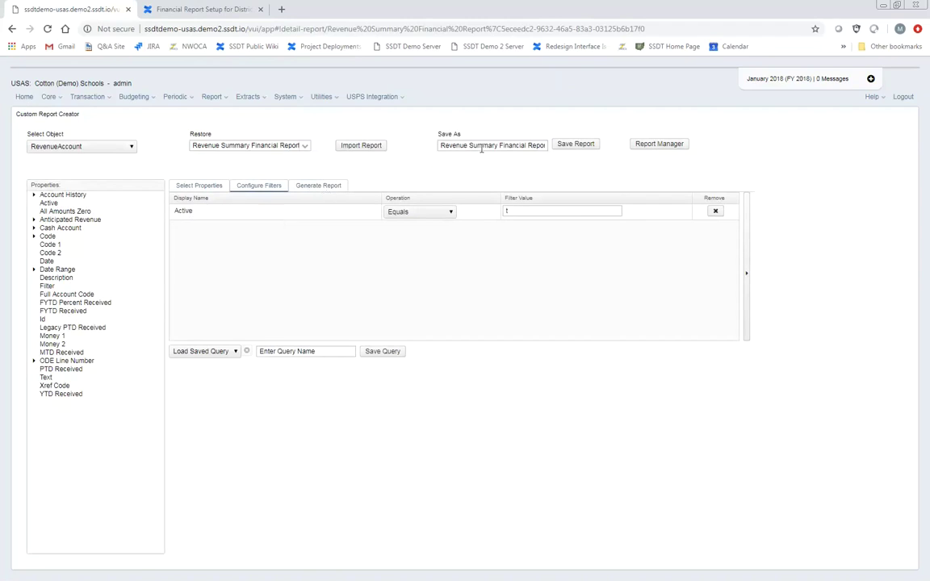
click(657, 147)
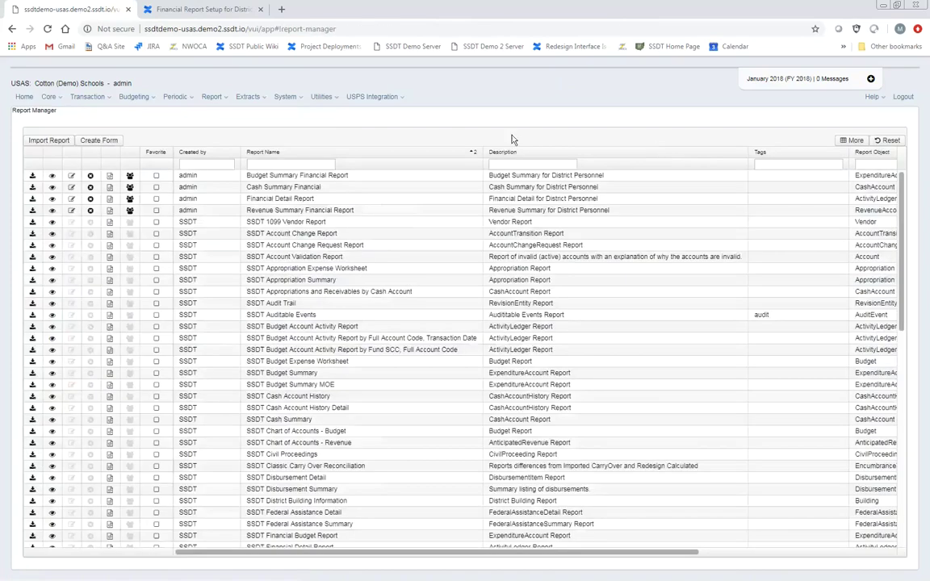
click(51, 188)
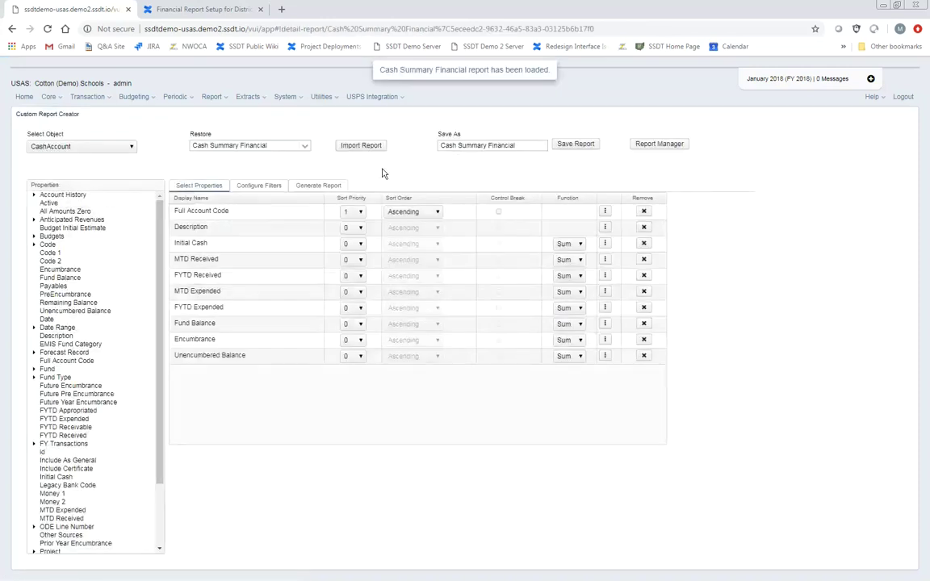
click(255, 187)
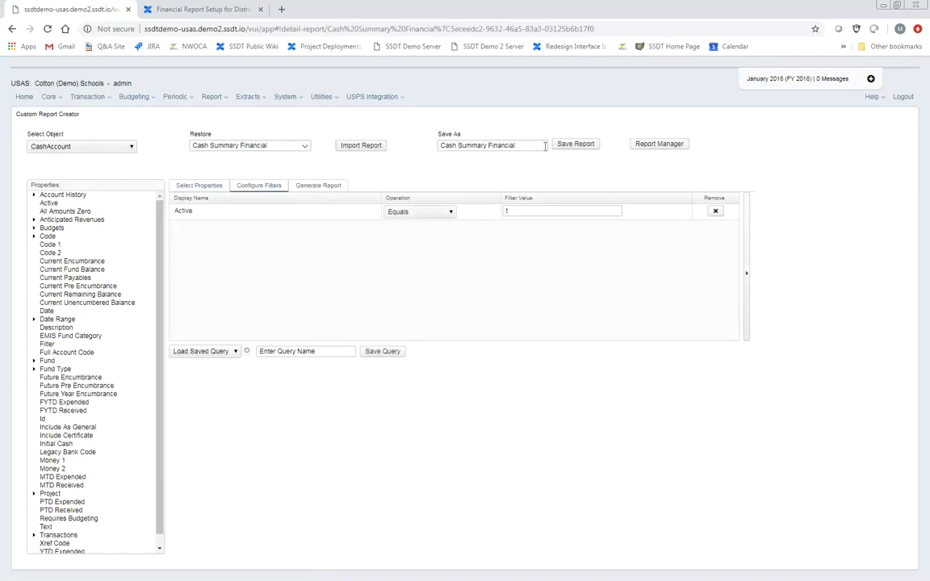
click(658, 145)
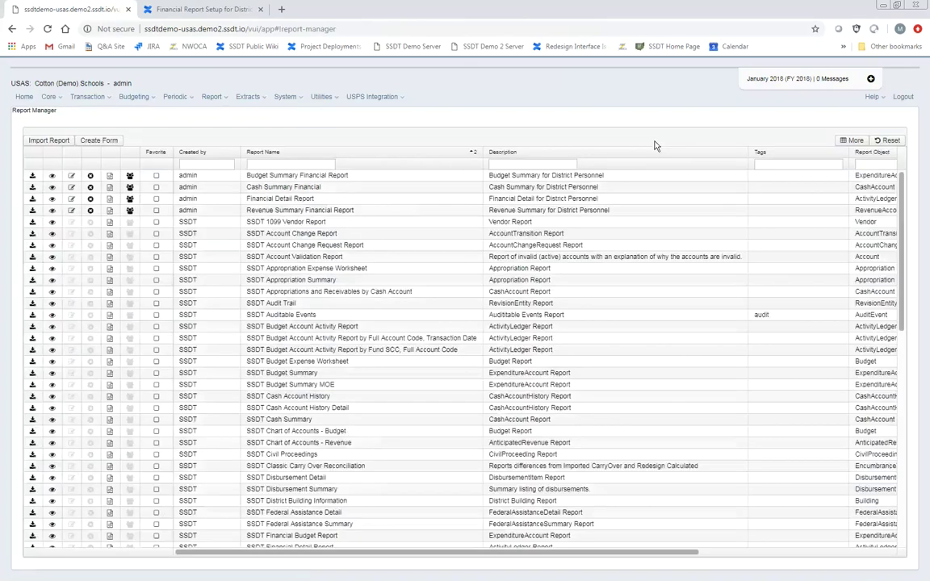
- Review the Financial Detail Report's properties, filters, available account properties and output options, and return to the report list
click(52, 200)
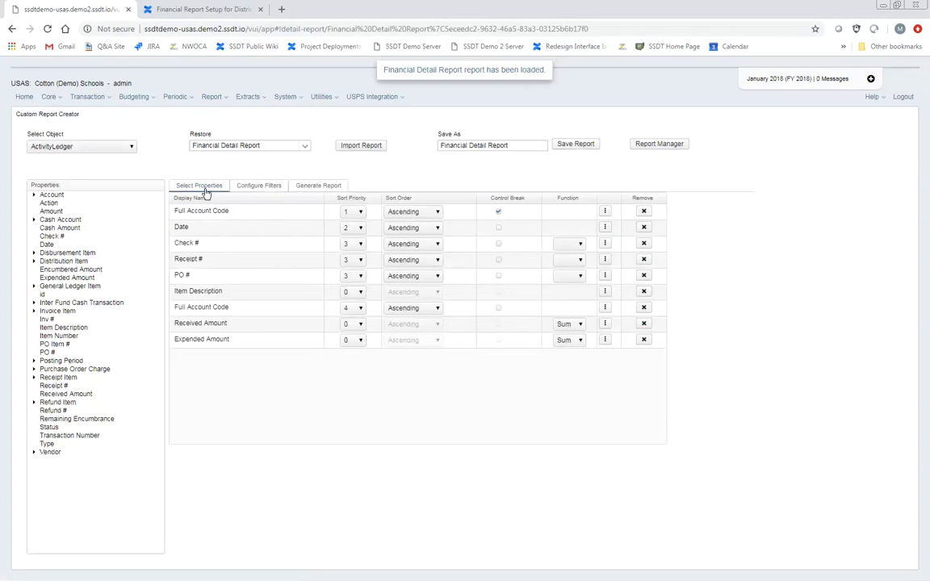
click(257, 188)
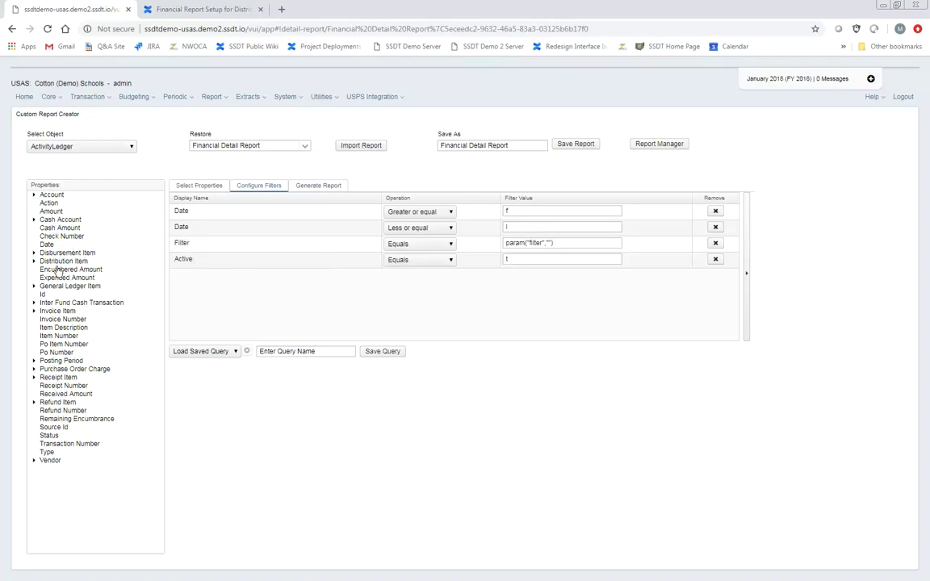
click(34, 195)
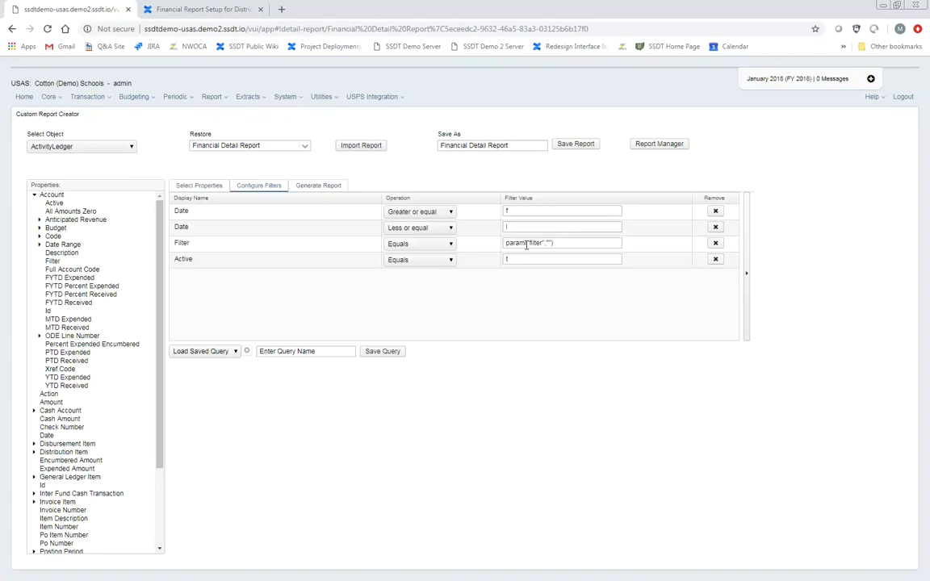
click(317, 187)
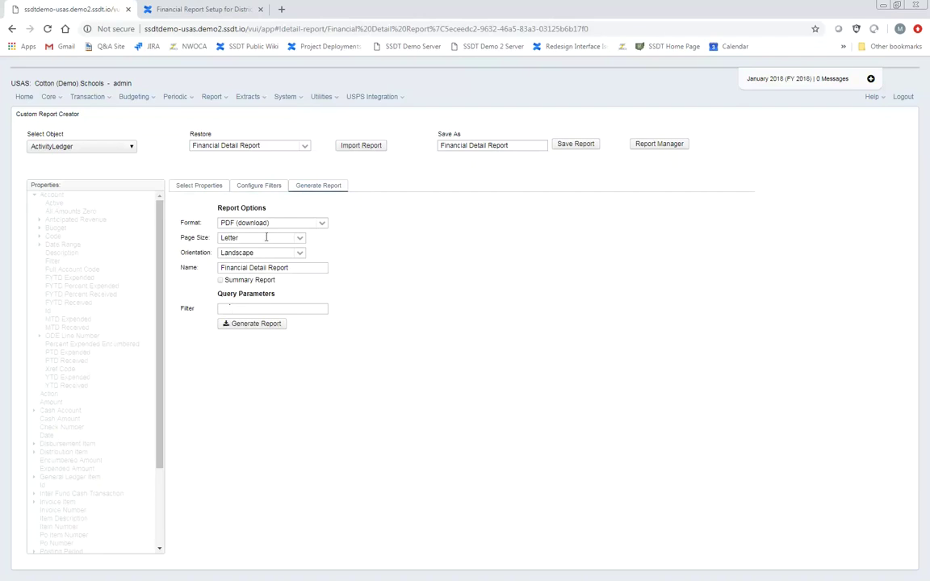
click(263, 188)
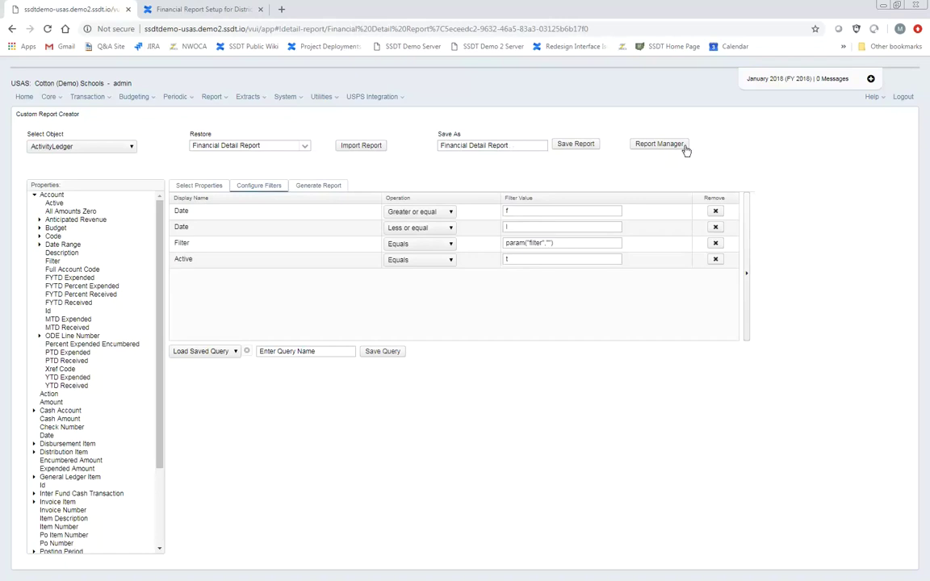
click(659, 145)
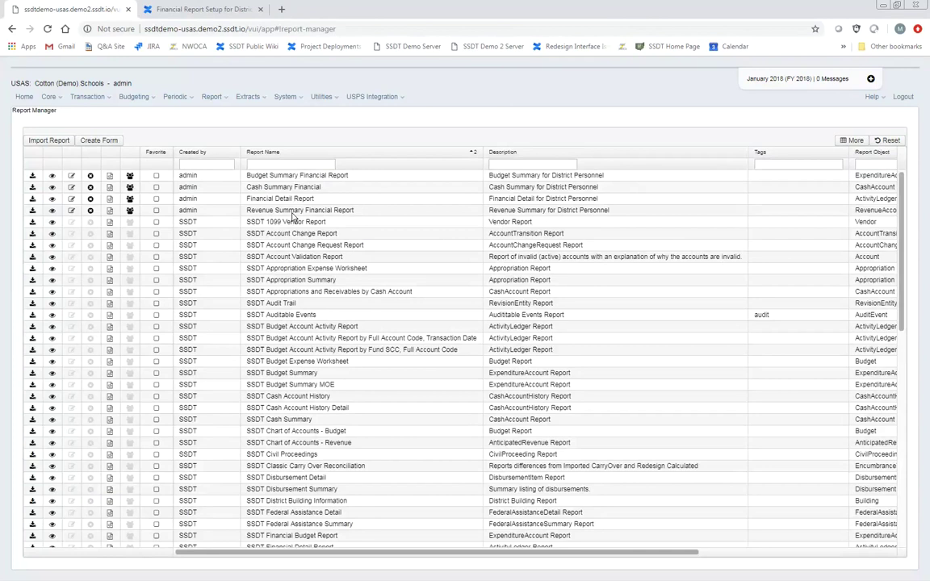
- Review the roles that have access to the Budget Summary Financial Report, leaving them unchanged
click(130, 176)
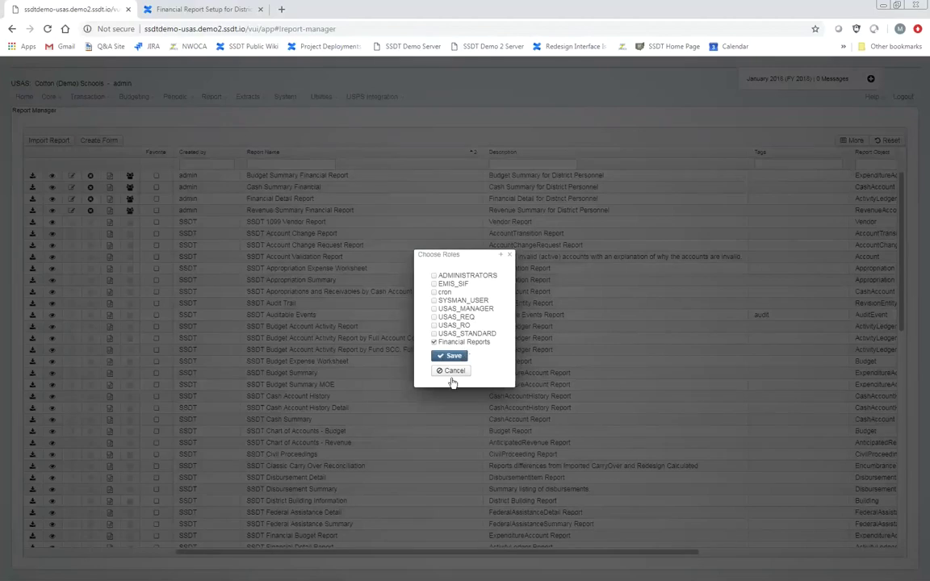
click(453, 372)
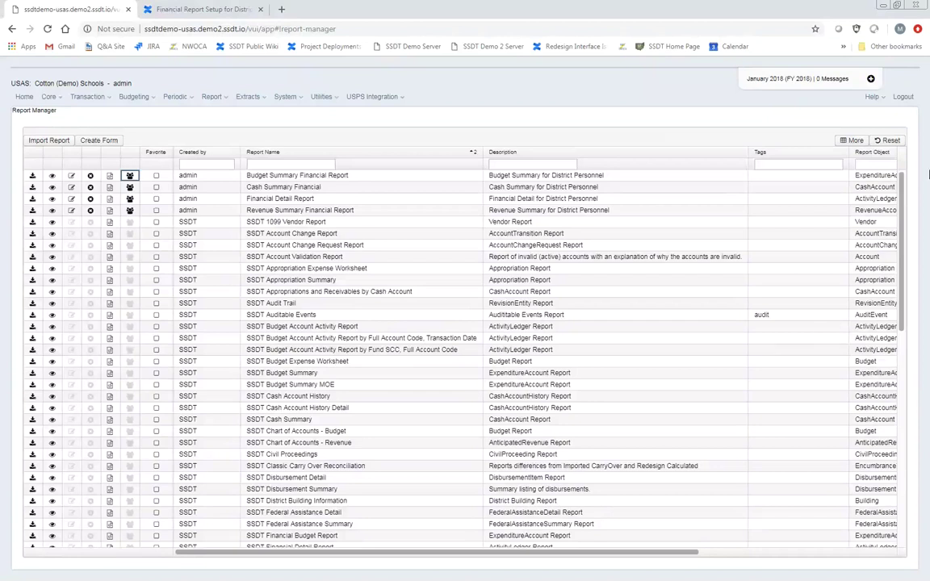
- Log out and back in as admin, and look up the user account sample_sj to review its role, filter and other settings
click(902, 98)
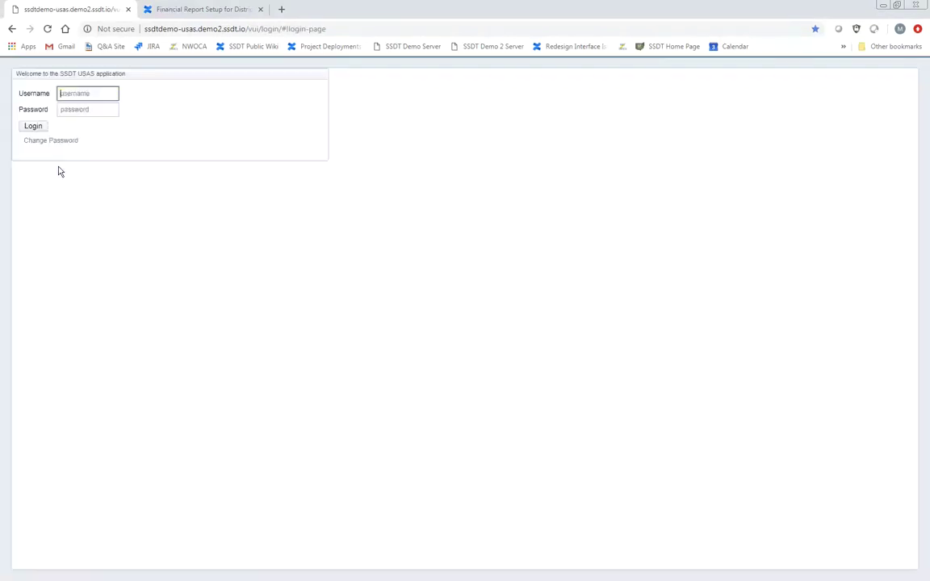
click(35, 127)
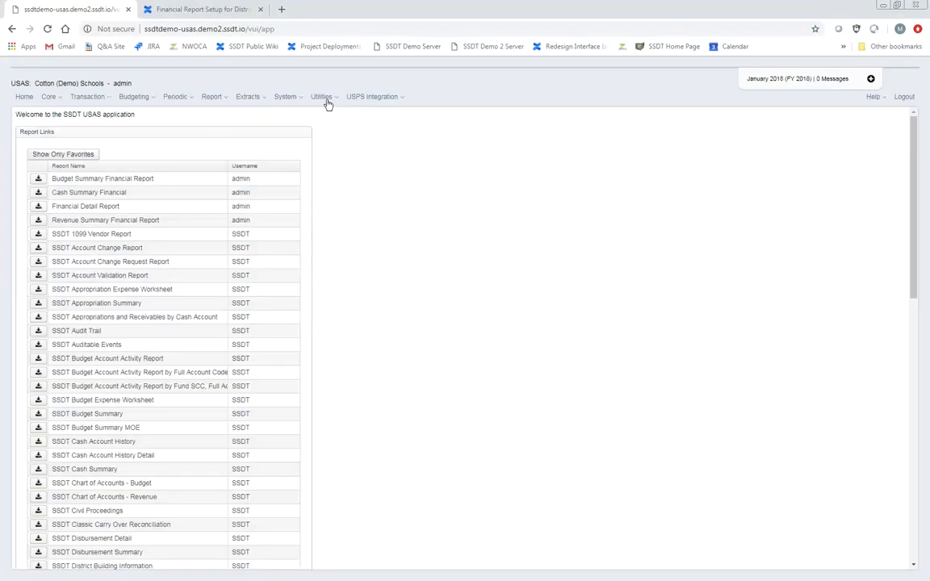
click(287, 98)
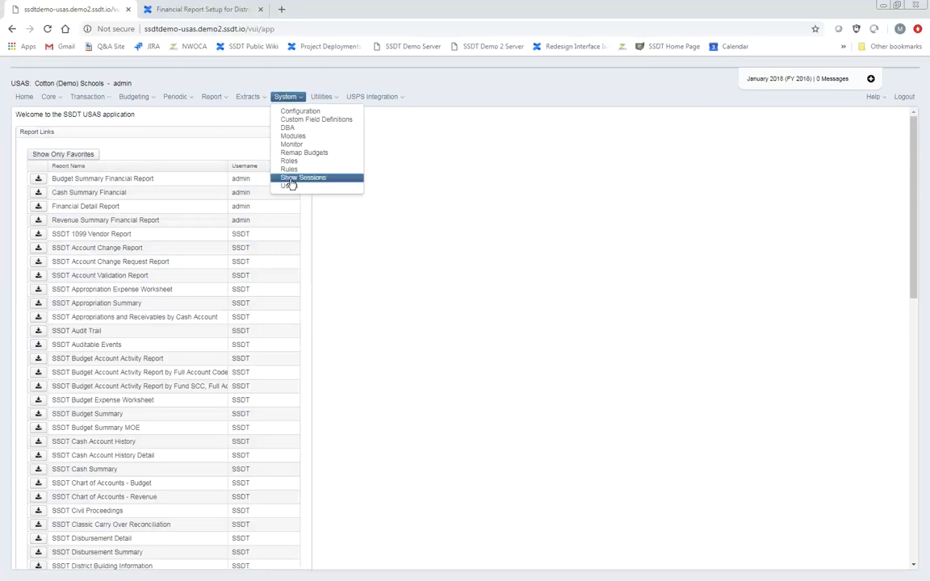
click(291, 187)
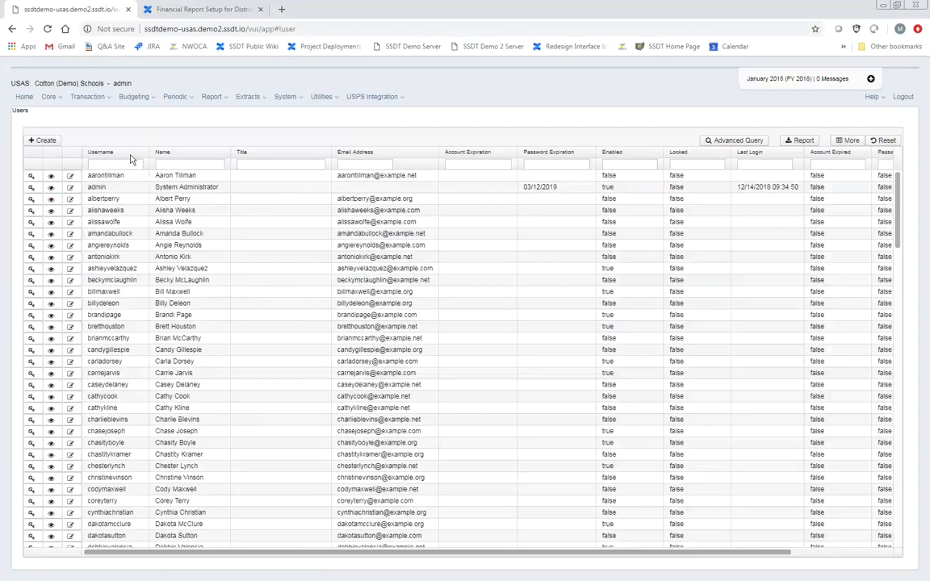
click(136, 164)
text(sample_sj)
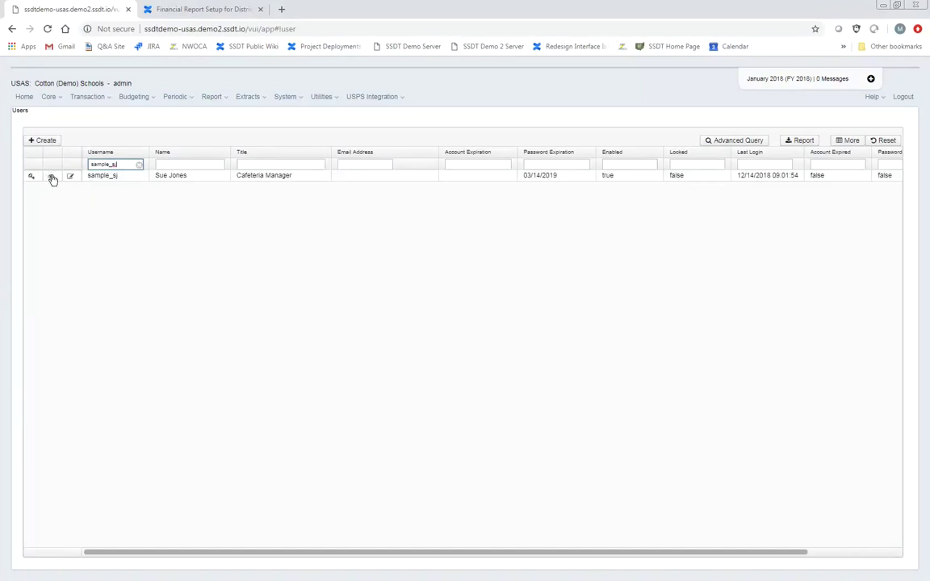
click(51, 178)
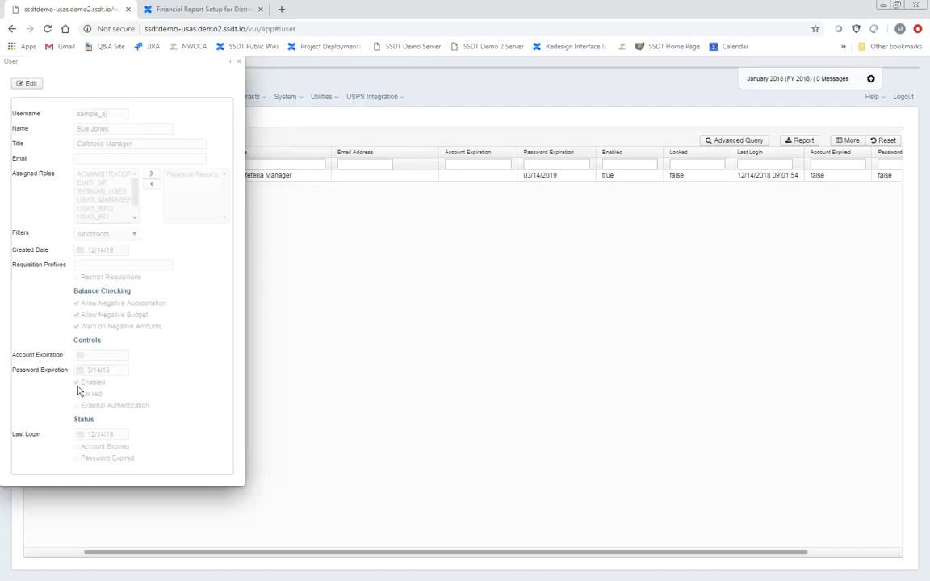
click(237, 61)
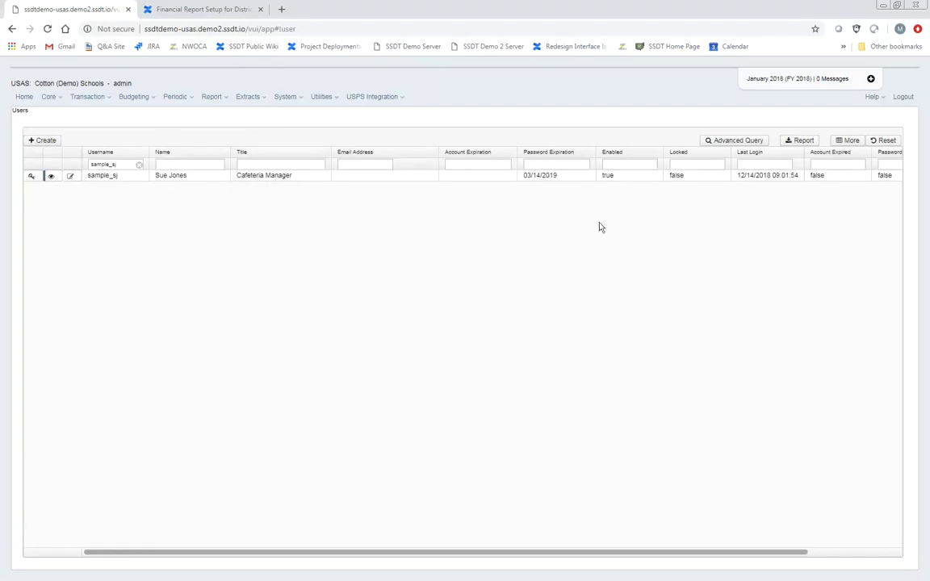
- Log out of the admin account and log in as sample_sj, entering the account password
click(902, 98)
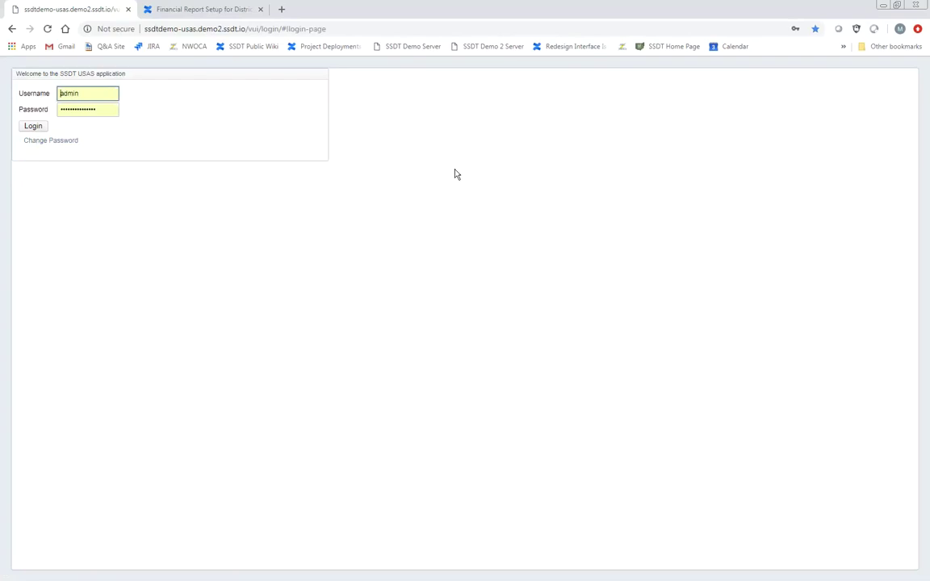
text(ad)
key(Delete)
key(Delete)
key(Delete)
key(Delete)
key(Delete)
key(BackSpace)
key(BackSpace)
text(sample_sj)
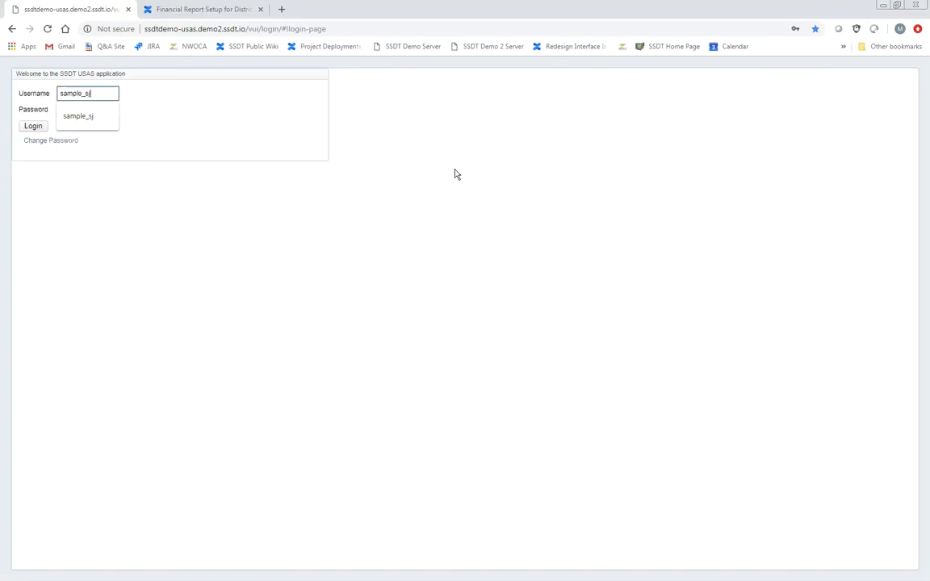
key(Tab)
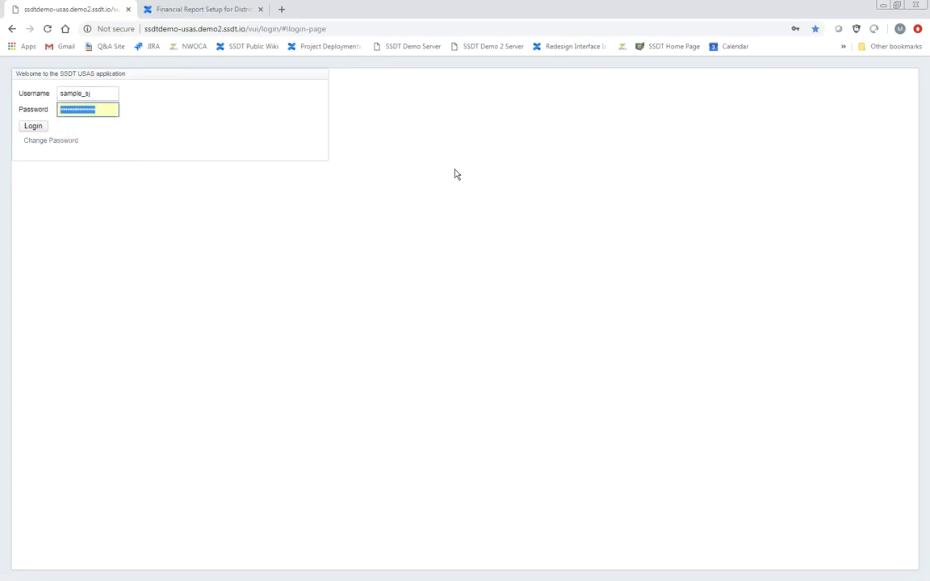
text(•••)
key(Return)
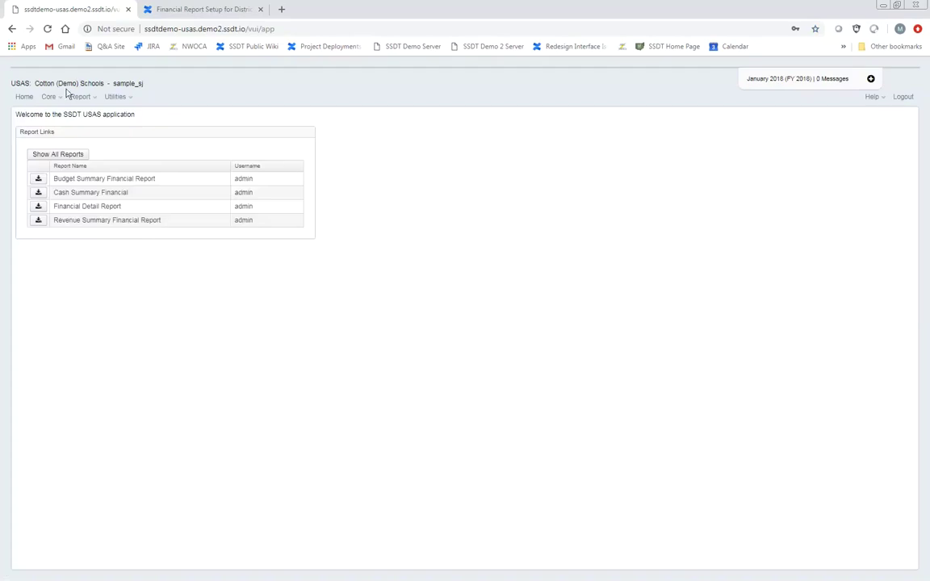
- In the Report Manager, remove the four admin-created financial reports from the favorites and return to the home page
click(90, 97)
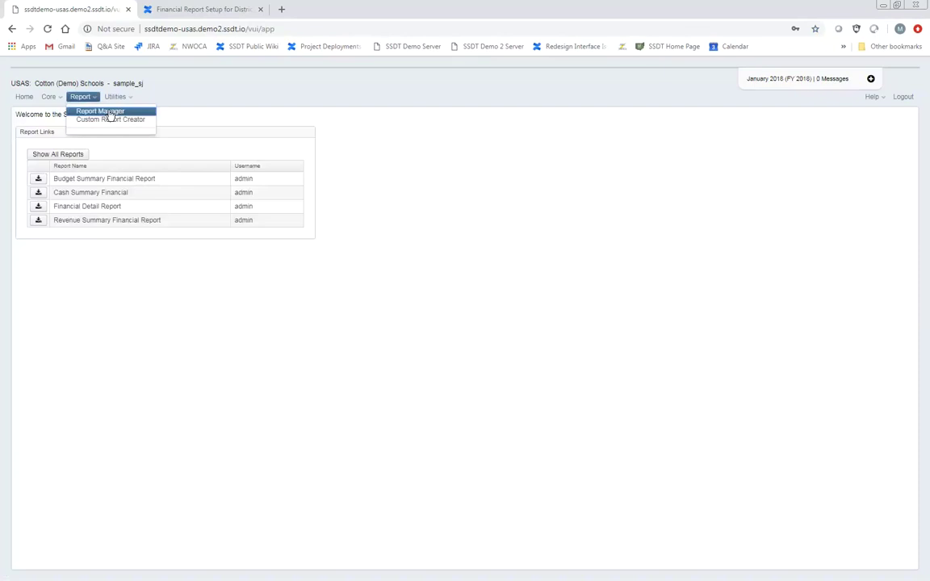
click(108, 113)
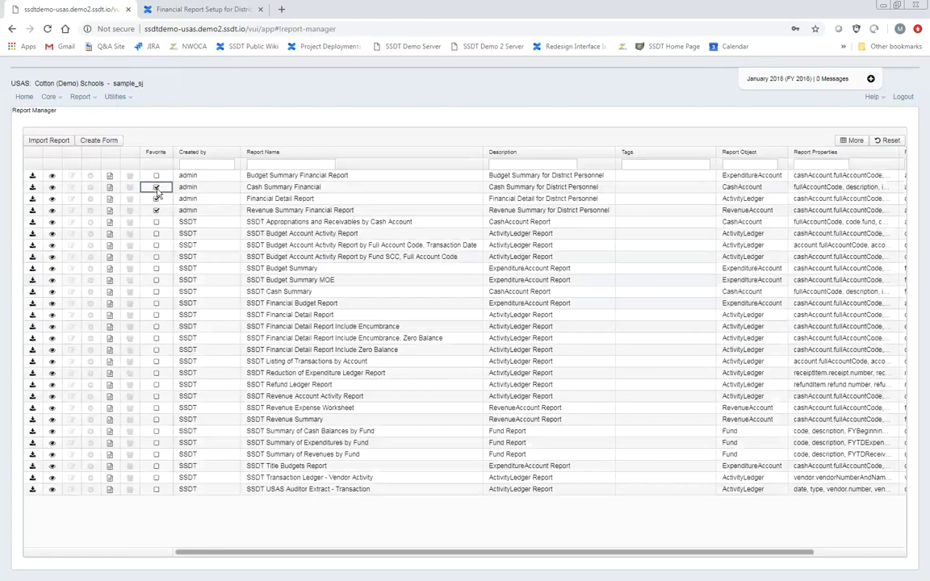
click(156, 188)
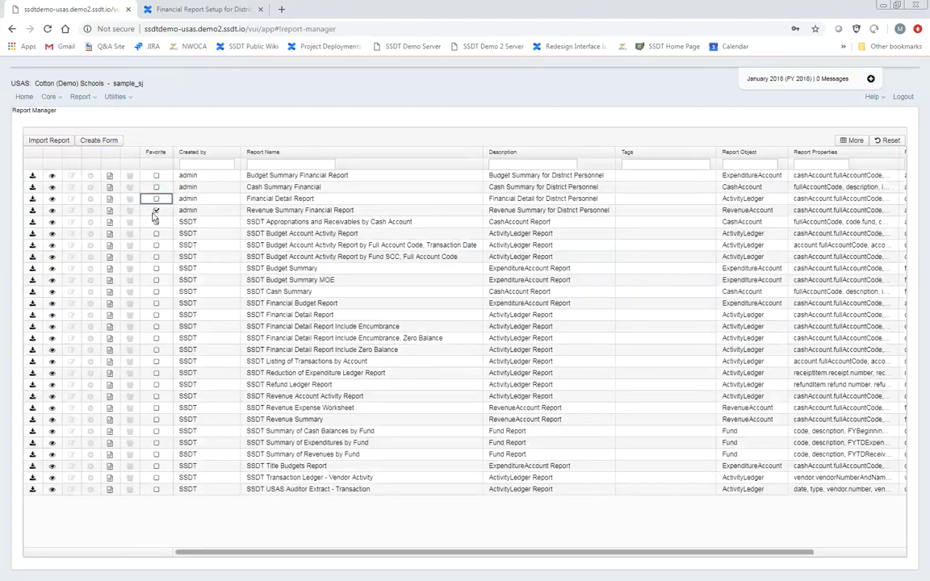
click(155, 211)
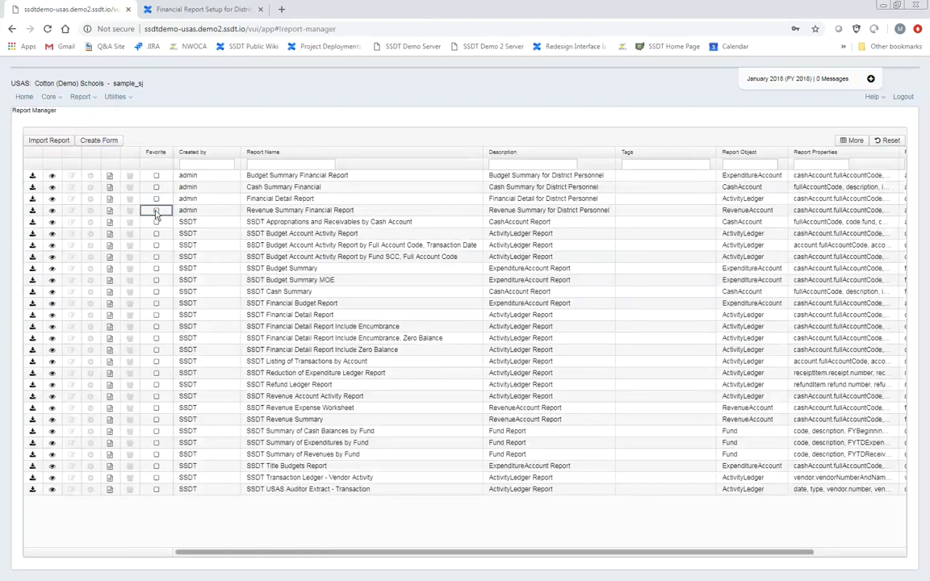
click(24, 97)
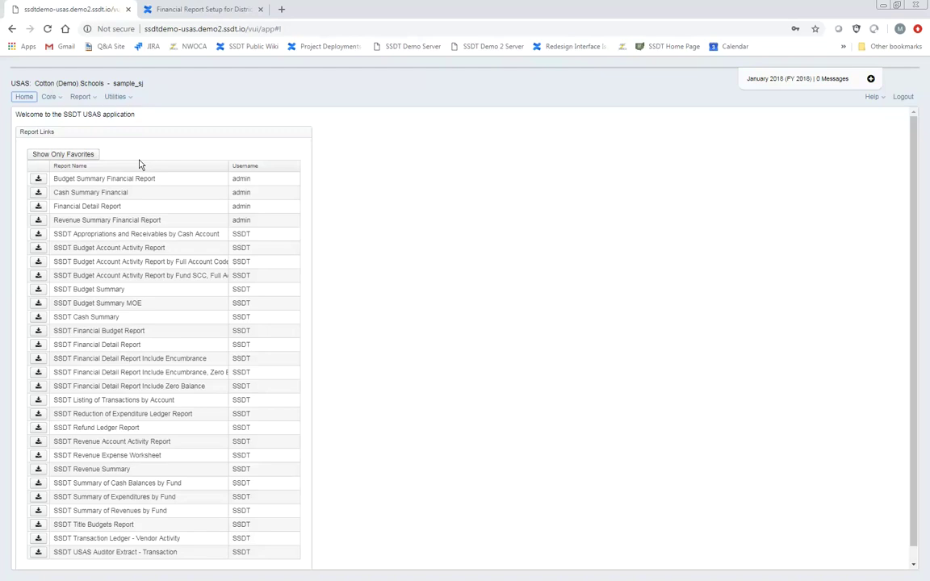
- In the Report Manager, mark the Budget Summary, Cash Summary, Financial Detail and Revenue Summary financial reports created by admin as favorites
click(90, 97)
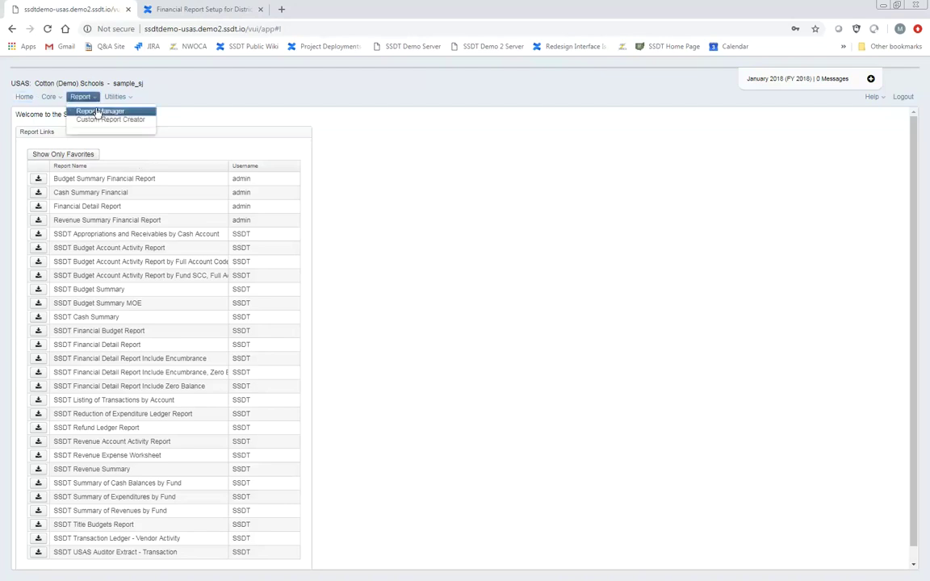
click(96, 112)
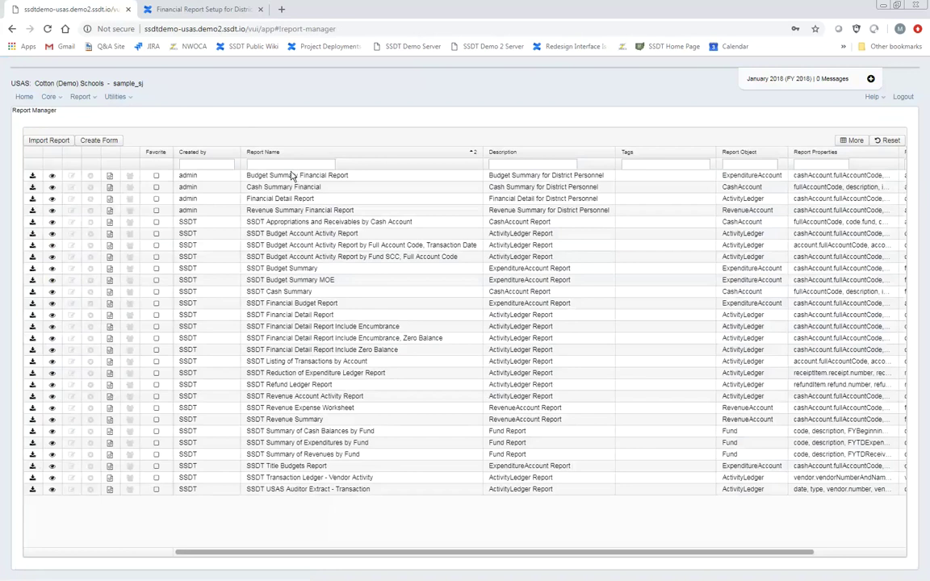
click(156, 176)
click(157, 187)
click(157, 198)
click(157, 211)
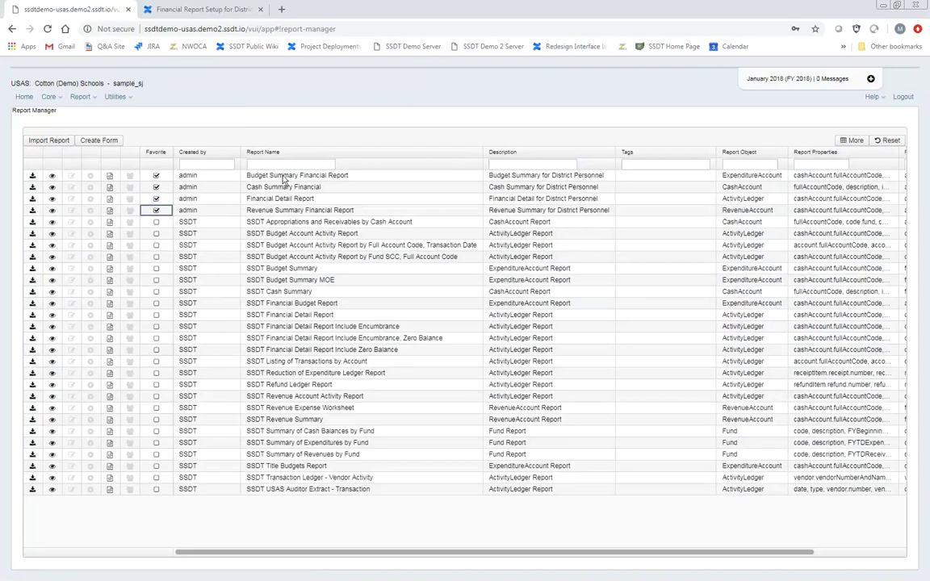
- Generate and save the Budget Summary Financial Report as a PDF, open it for review, and close it
click(33, 176)
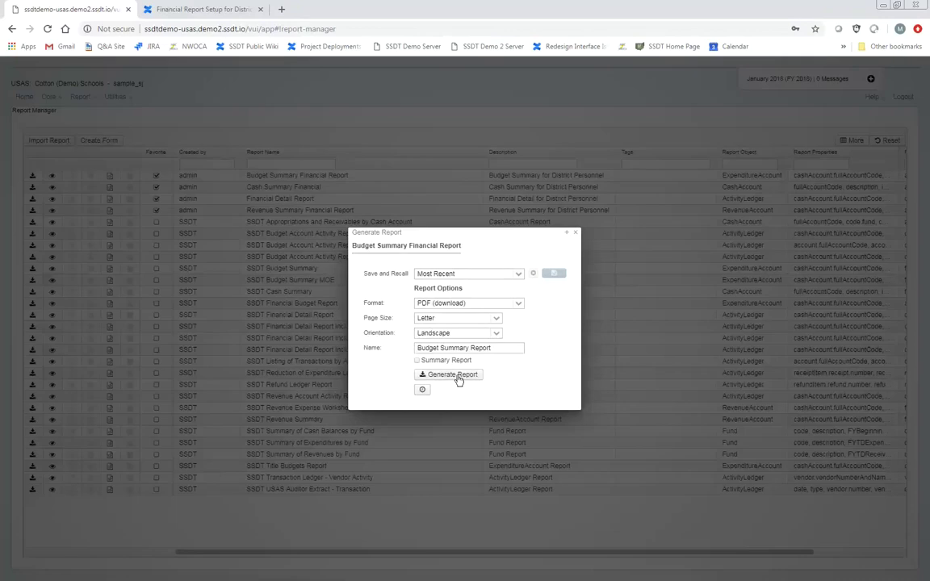
click(458, 377)
click(470, 306)
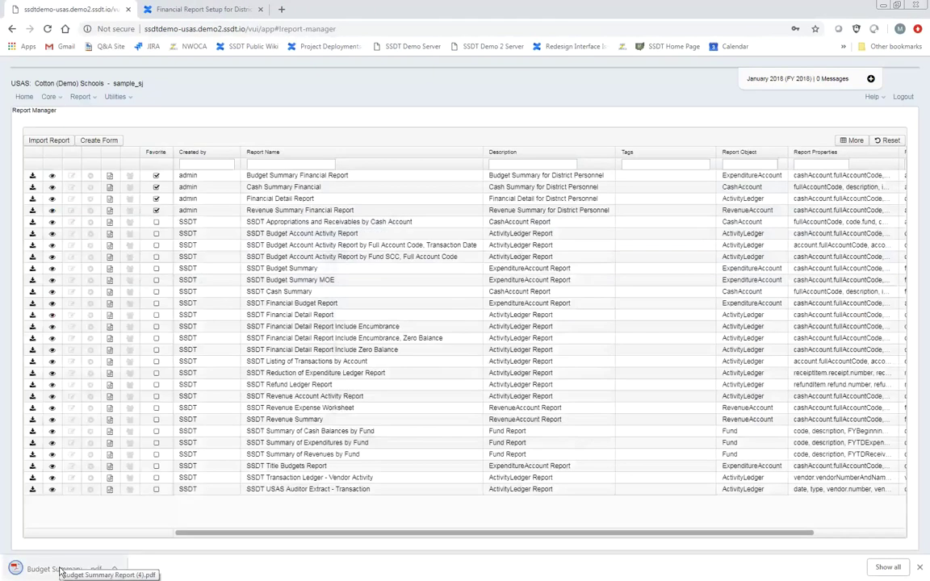
click(62, 569)
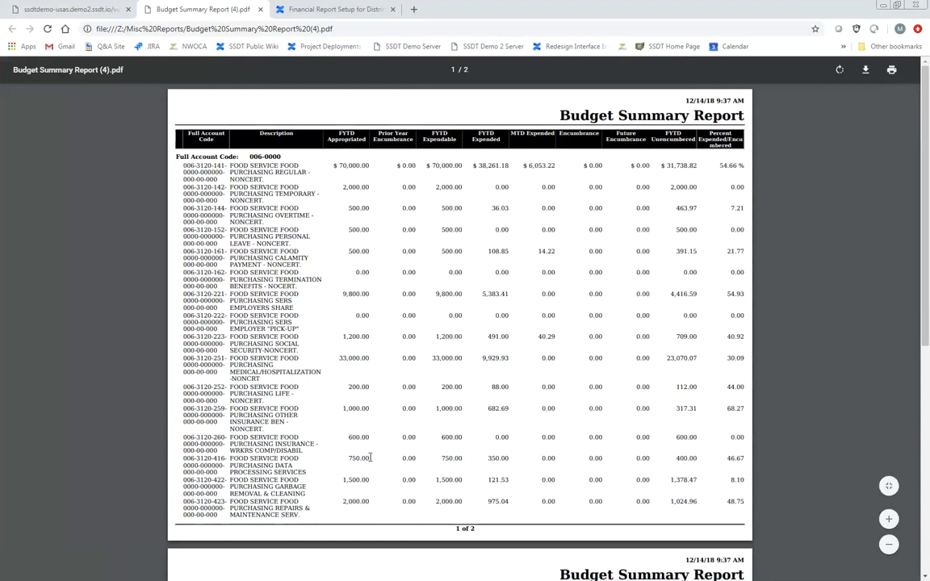
click(261, 10)
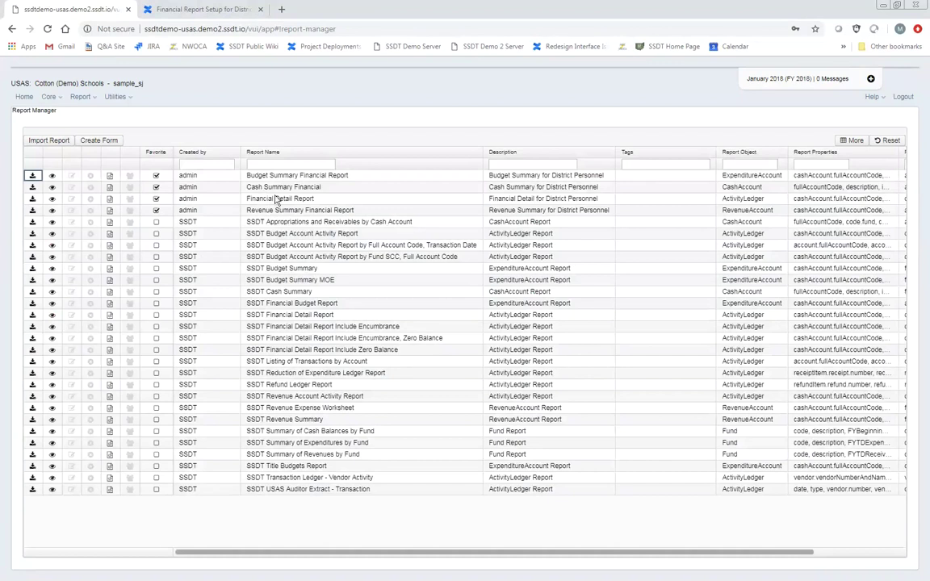
- Generate the Financial Detail Report as a PDF with the filter parameter "lunchroom" and save the file
click(32, 199)
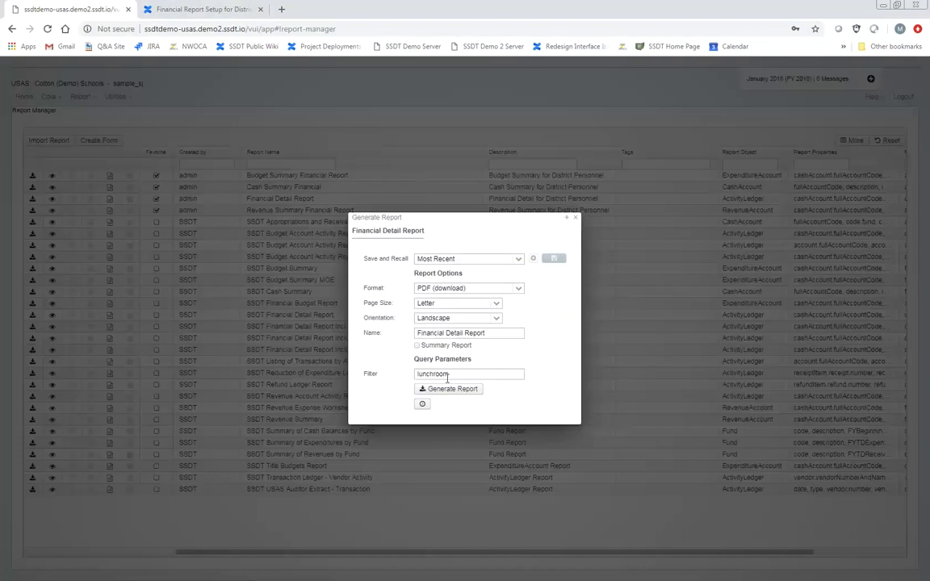
drag(447, 377, 363, 375)
key(BackSpace)
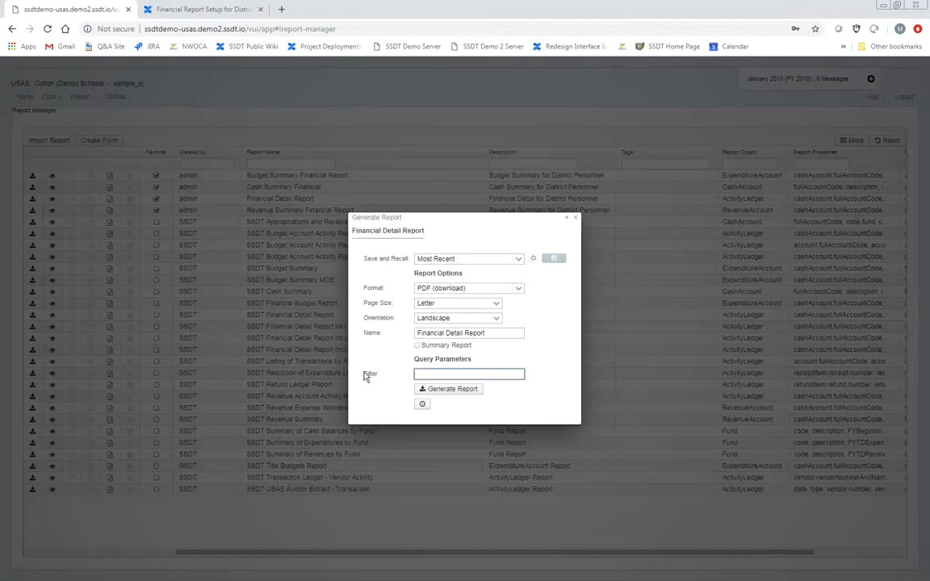
text(lunchroom)
click(473, 395)
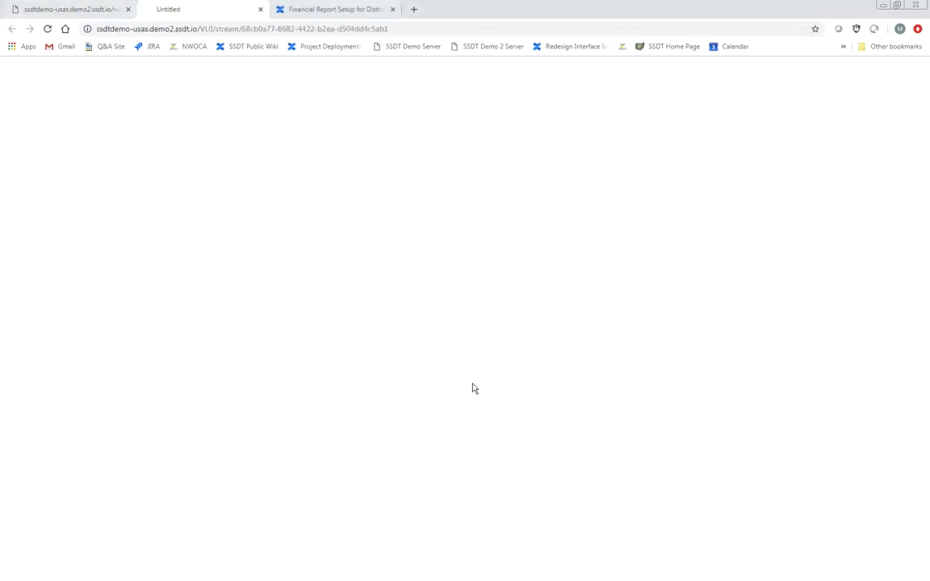
click(472, 308)
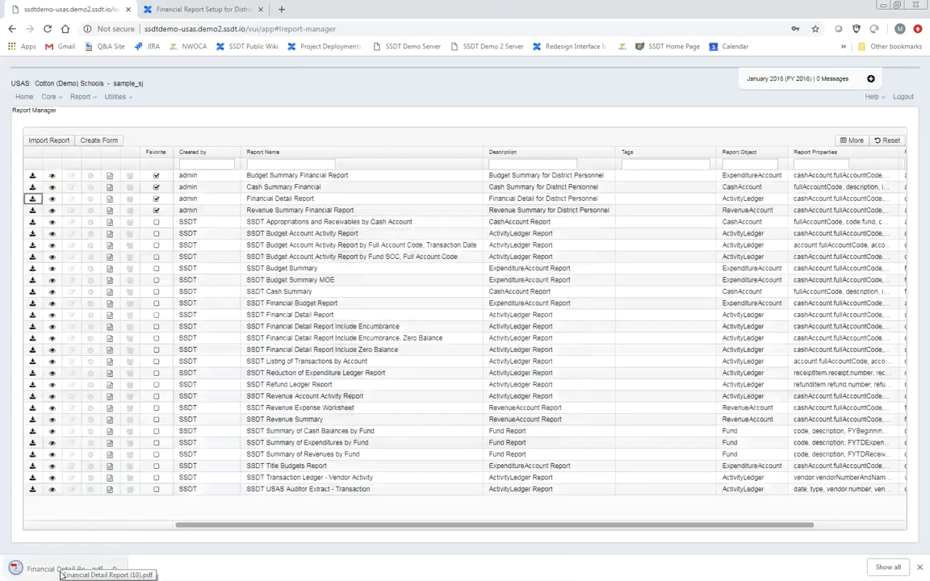
- Open the generated Financial Detail Report PDF, review the transactions on its first pages, and close it
click(60, 569)
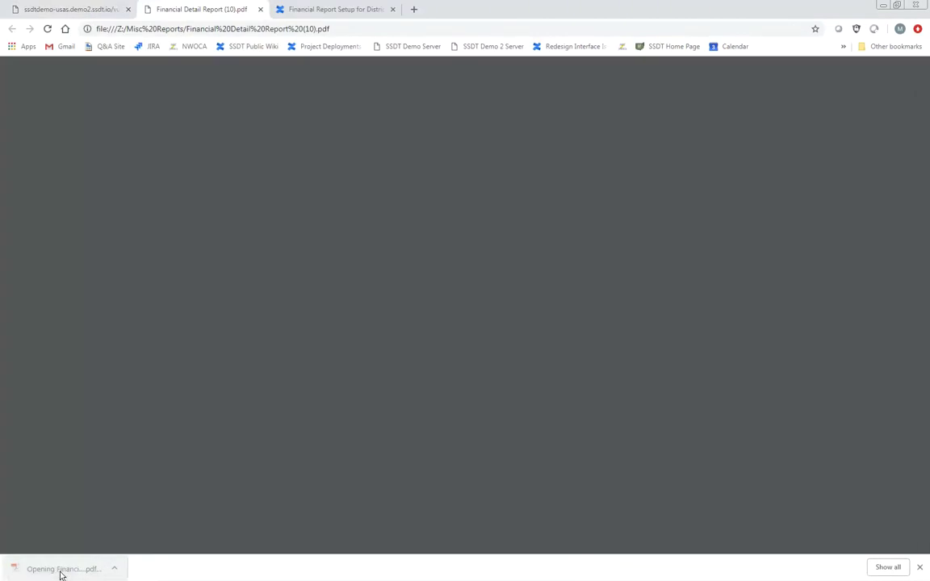
scroll(514, 380, down, 4)
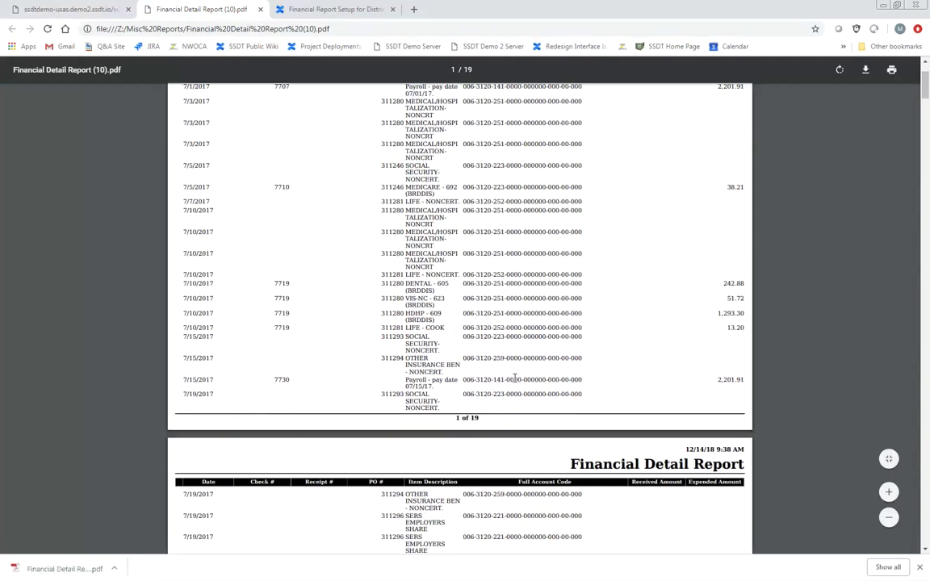
scroll(514, 379, down, 8)
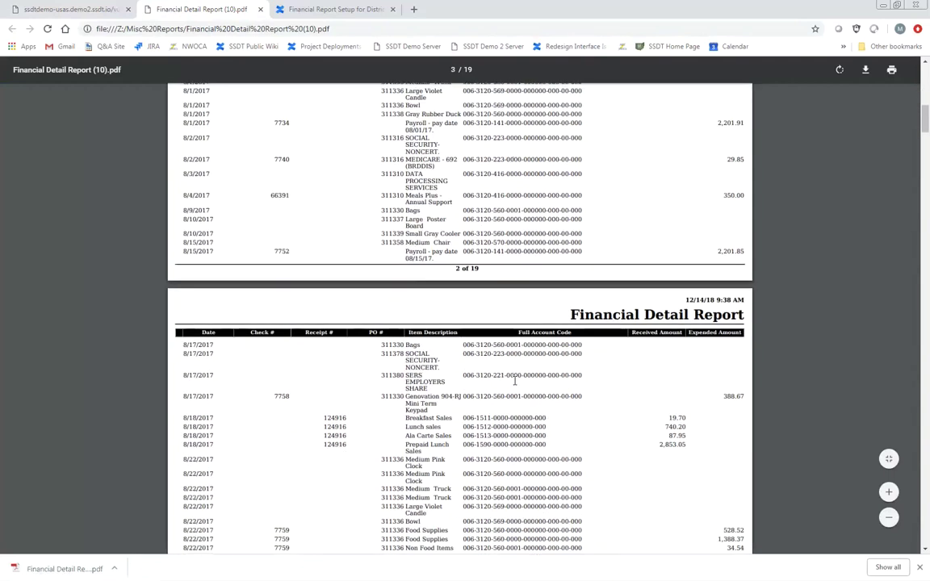
scroll(514, 381, down, 7)
scroll(514, 381, down, 3)
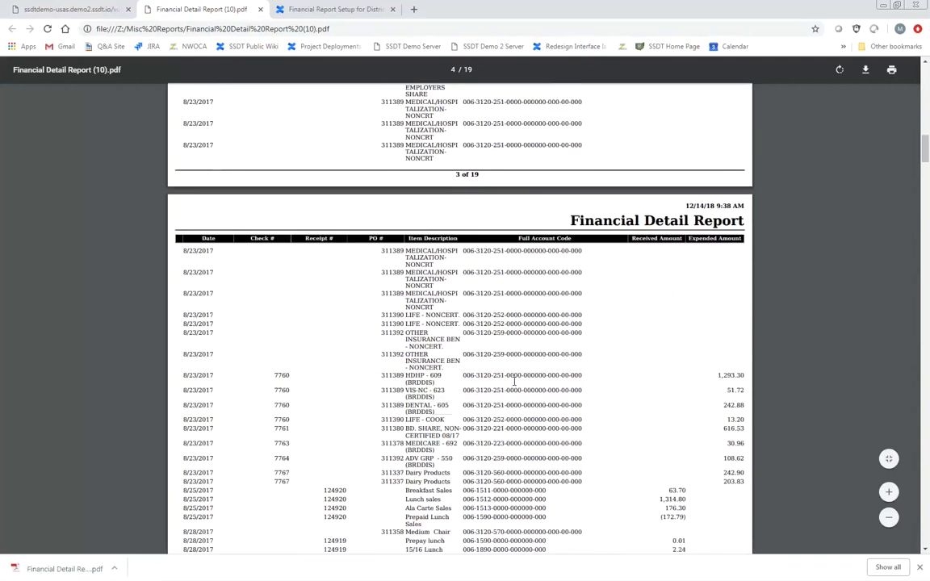
click(260, 9)
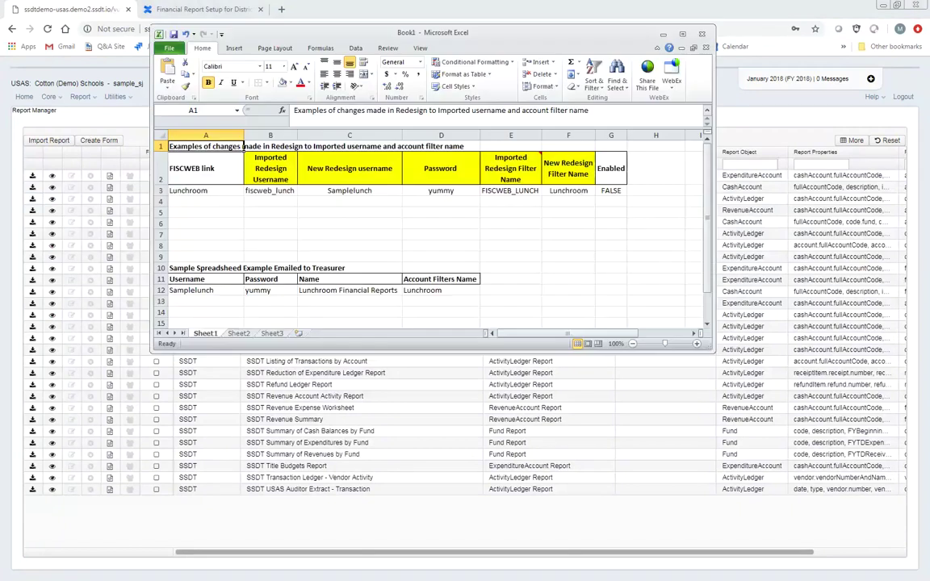
- In the Excel sample spreadsheet emailed to the treasurer, set the username in cell A12 to sample_sj
scroll(223, 300, down, 2)
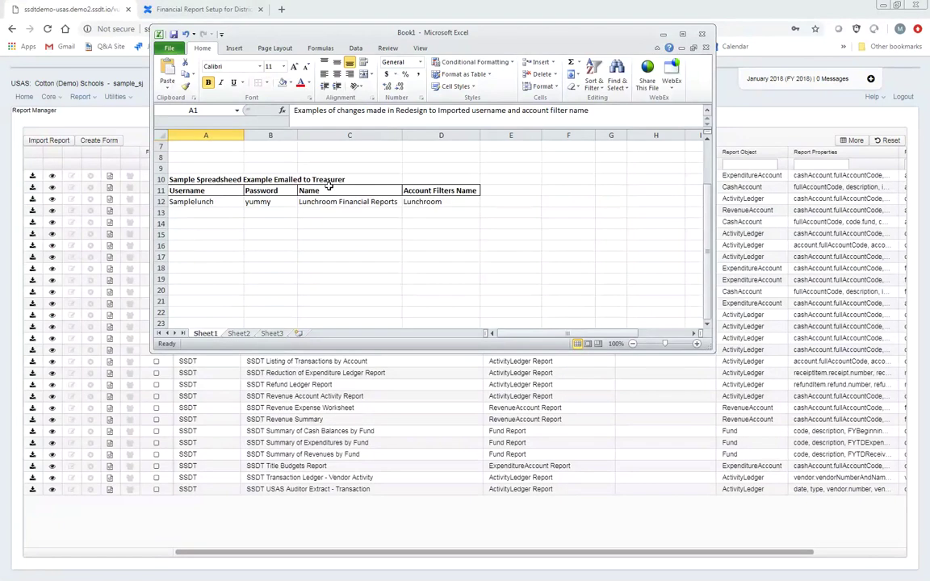
click(215, 202)
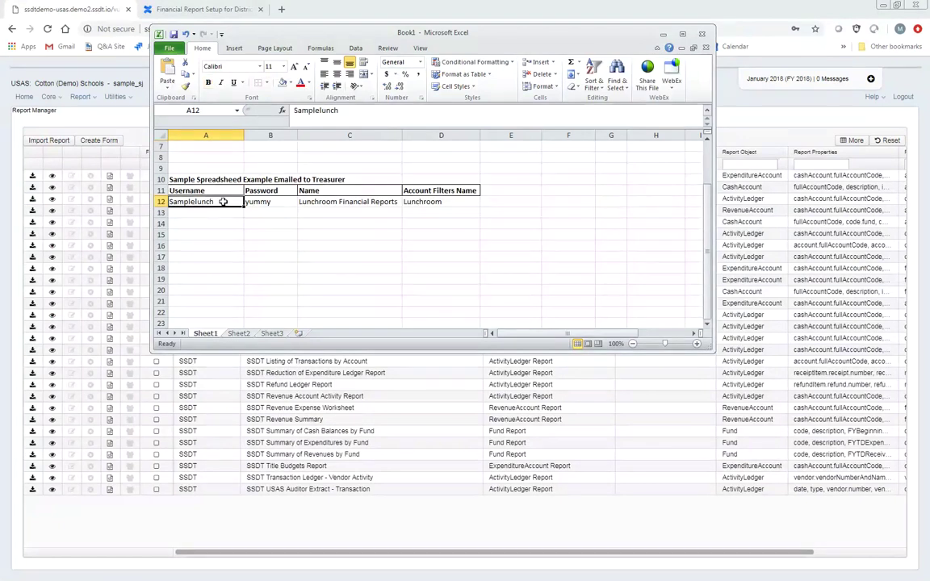
text(sample_sj)
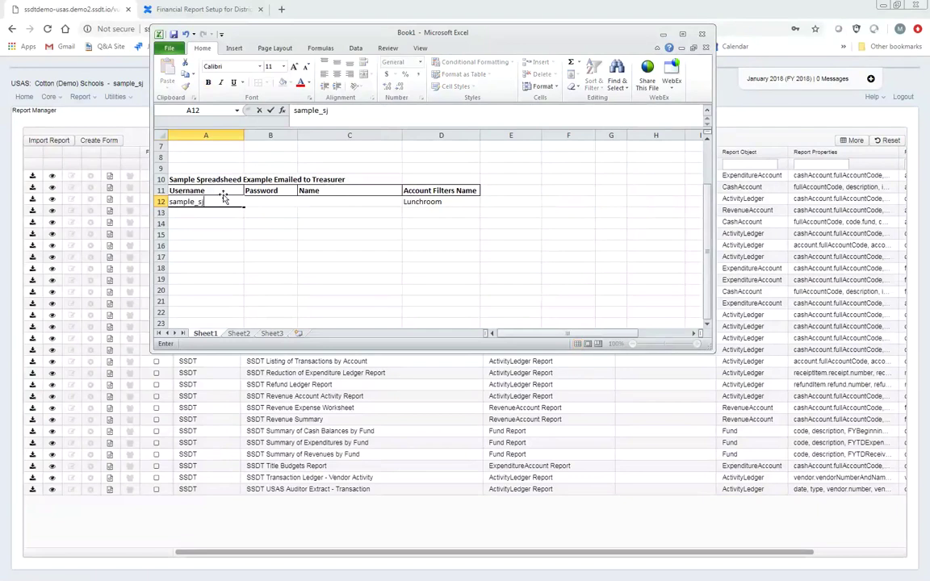
key(Tab)
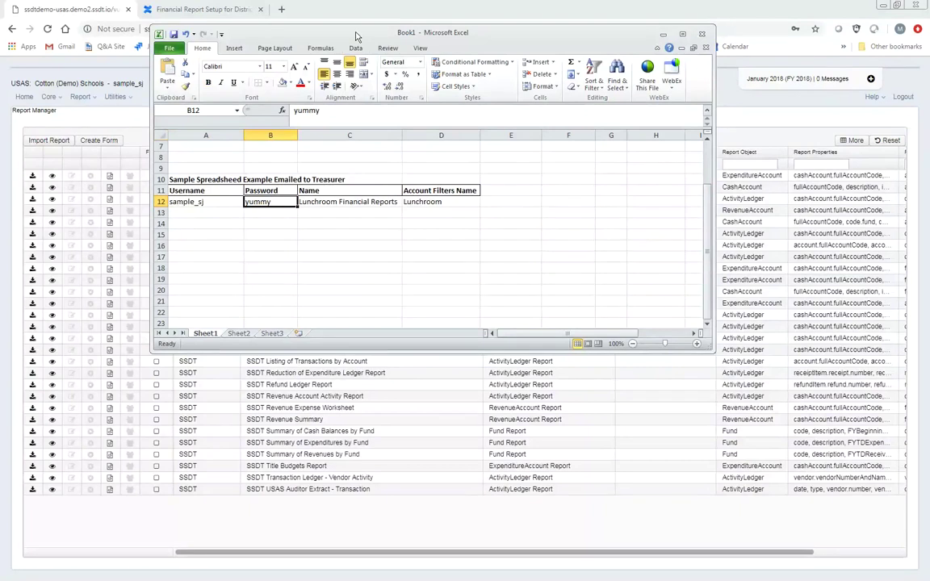
- Locate the password change option in USAS and position the Excel sample spreadsheet beside it for comparison
click(129, 98)
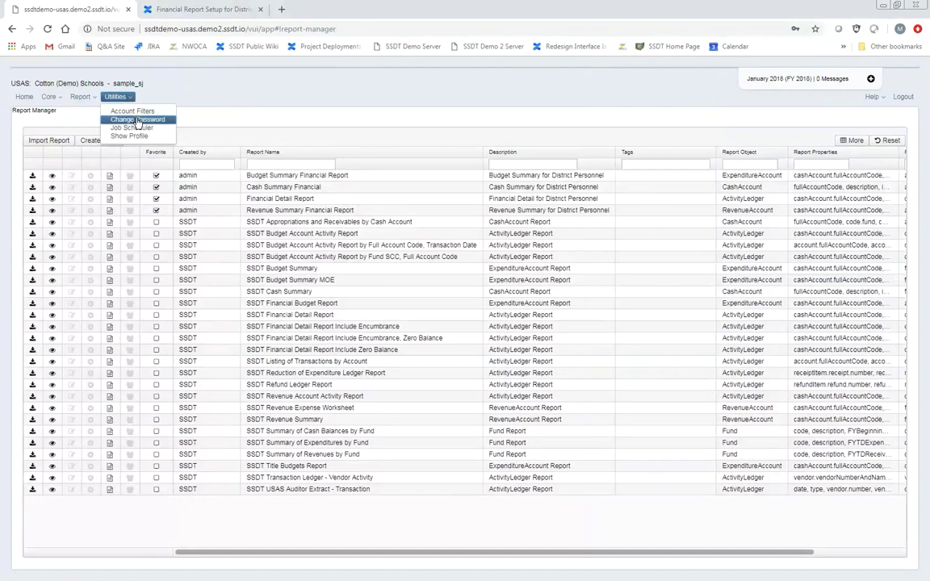
click(175, 11)
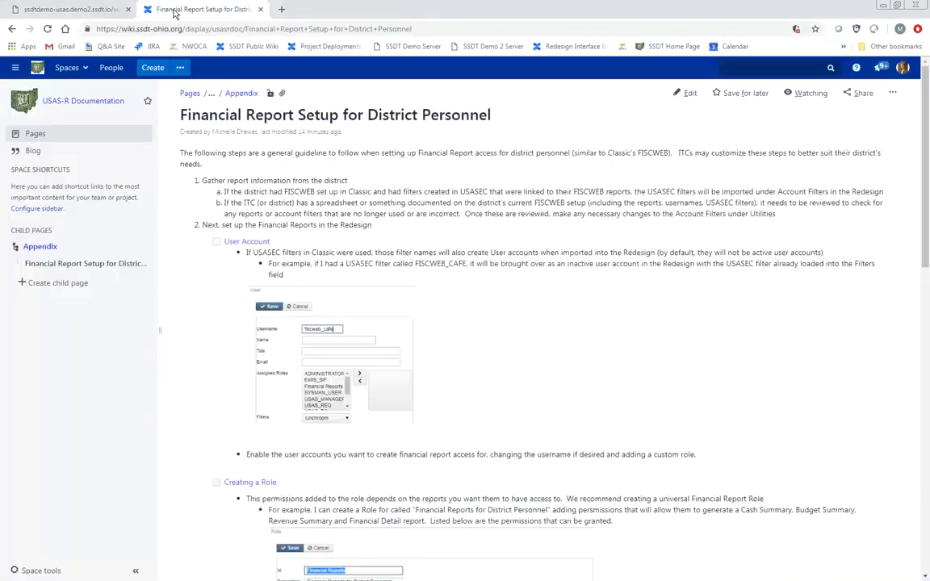
click(78, 11)
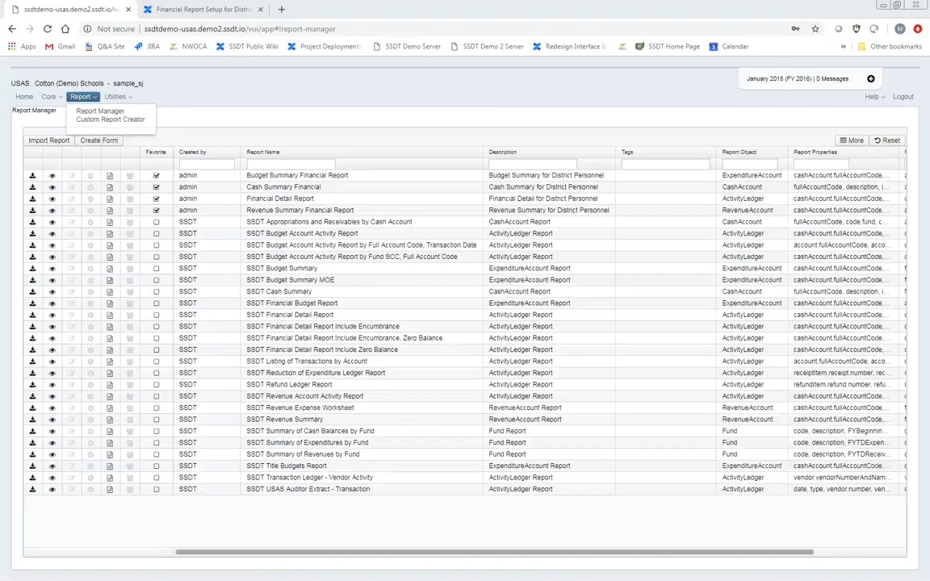
key(alt+Tab)
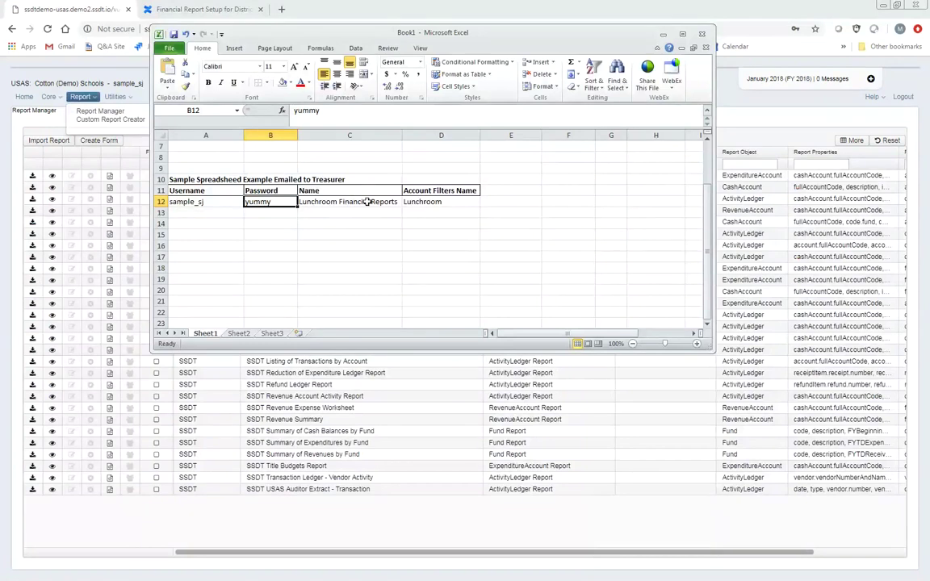
drag(517, 37, 539, 217)
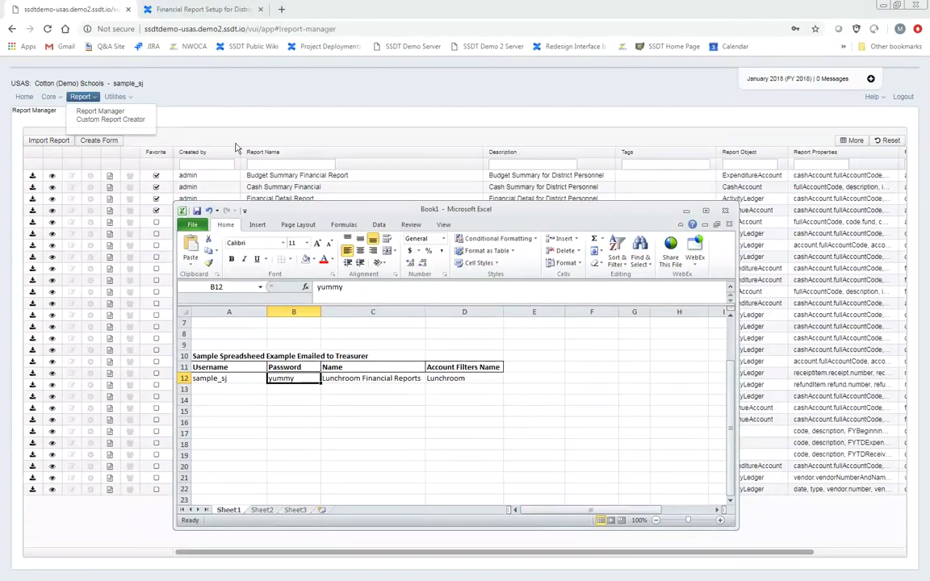
click(125, 98)
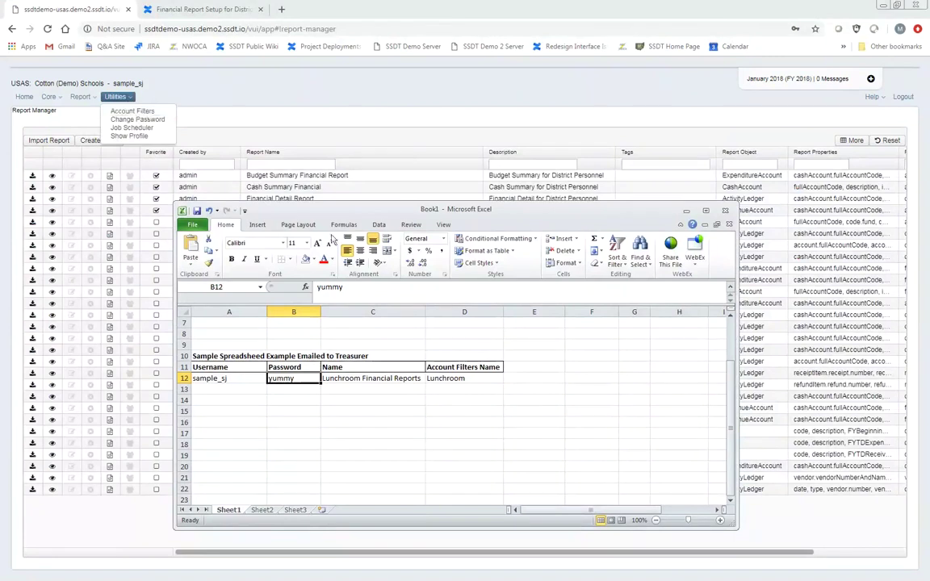
drag(386, 216, 373, 97)
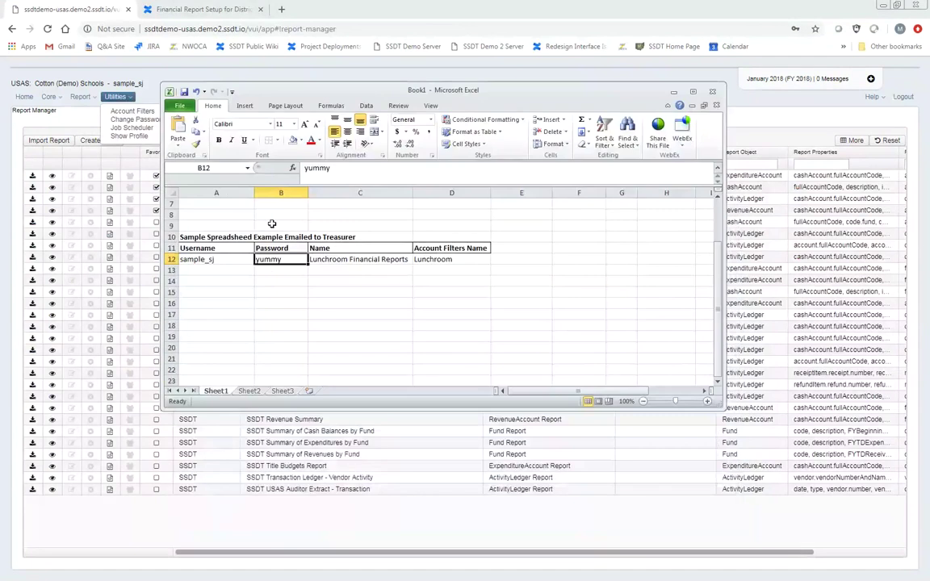
- Enter lunchroom as the username in cell A12 of the sample spreadsheet and minimize the workbook
click(203, 260)
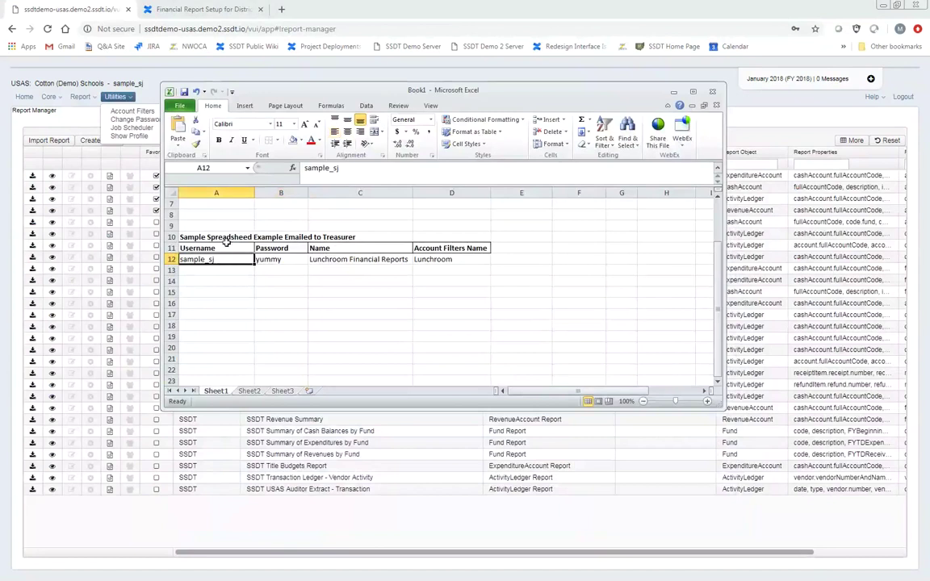
text(lunchroom)
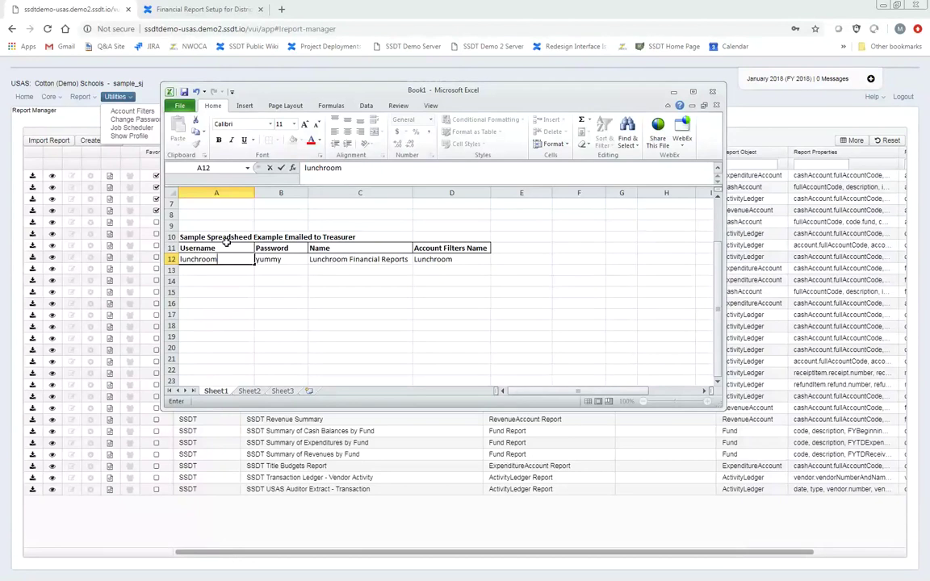
click(674, 92)
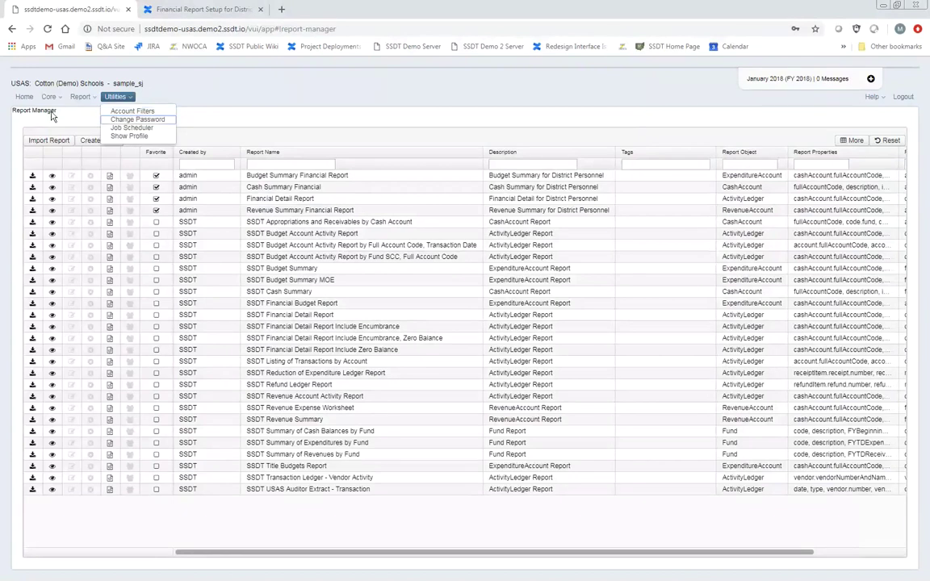
- From the USAS home page, compare the generation options of the Financial Detail Report and the Budget Summary Financial Report, including the filter parameter
click(25, 98)
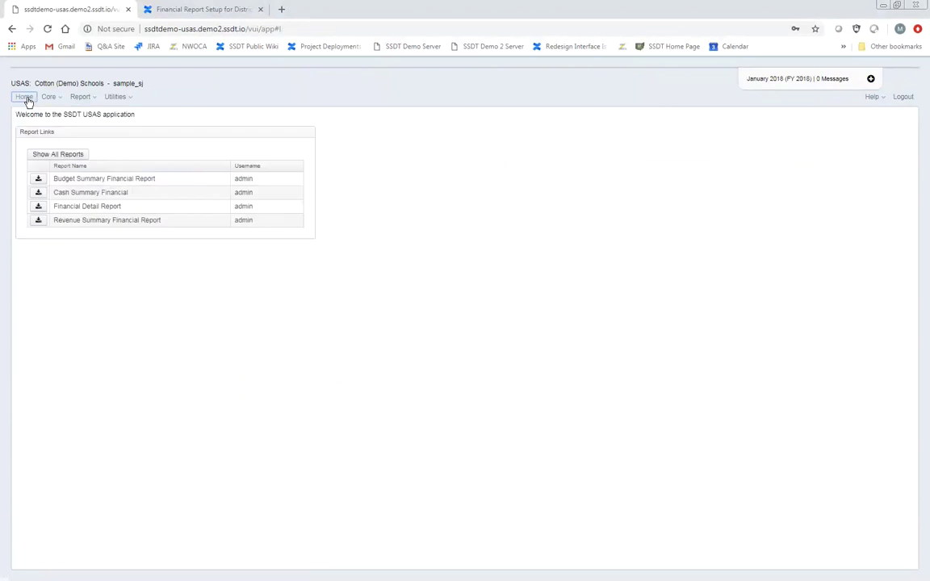
click(38, 207)
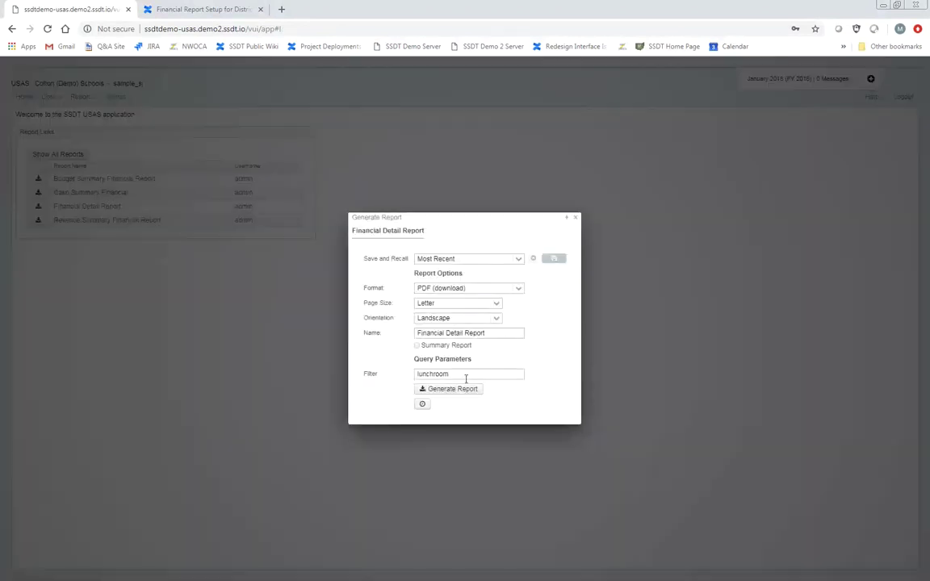
drag(466, 379, 385, 378)
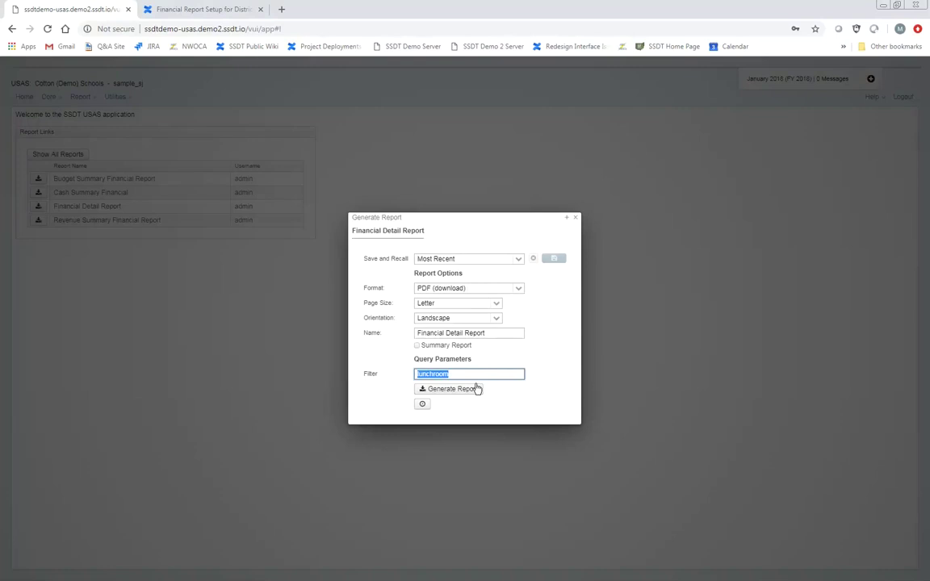
click(575, 217)
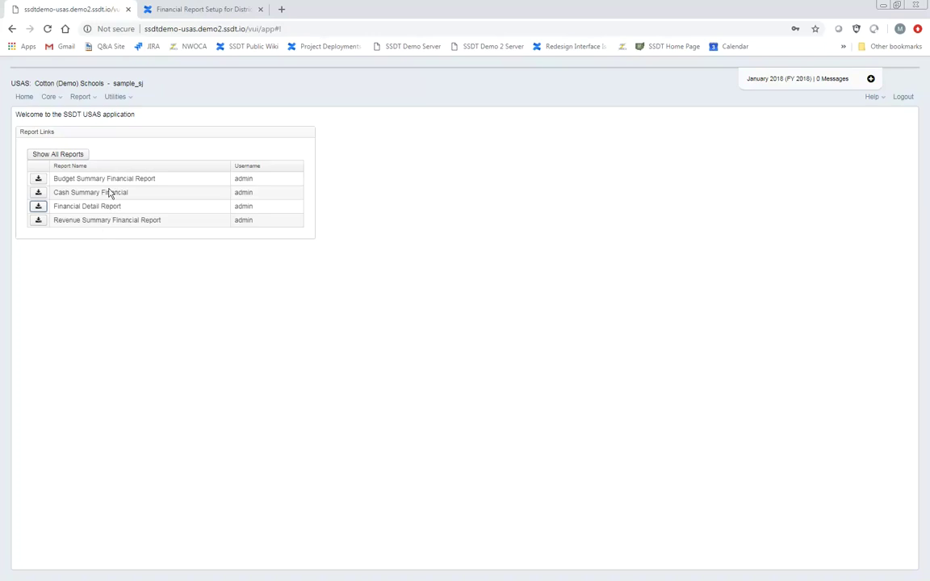
click(39, 179)
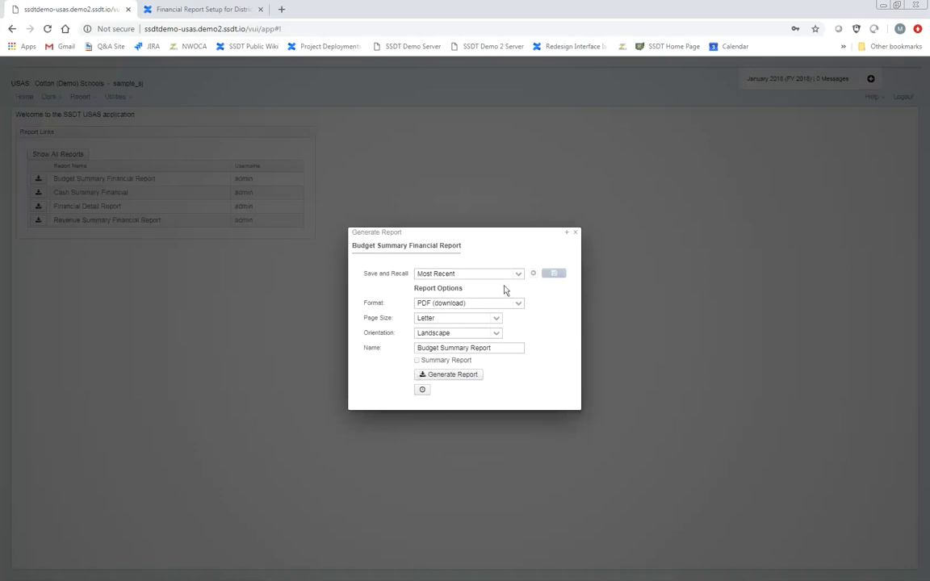
click(576, 233)
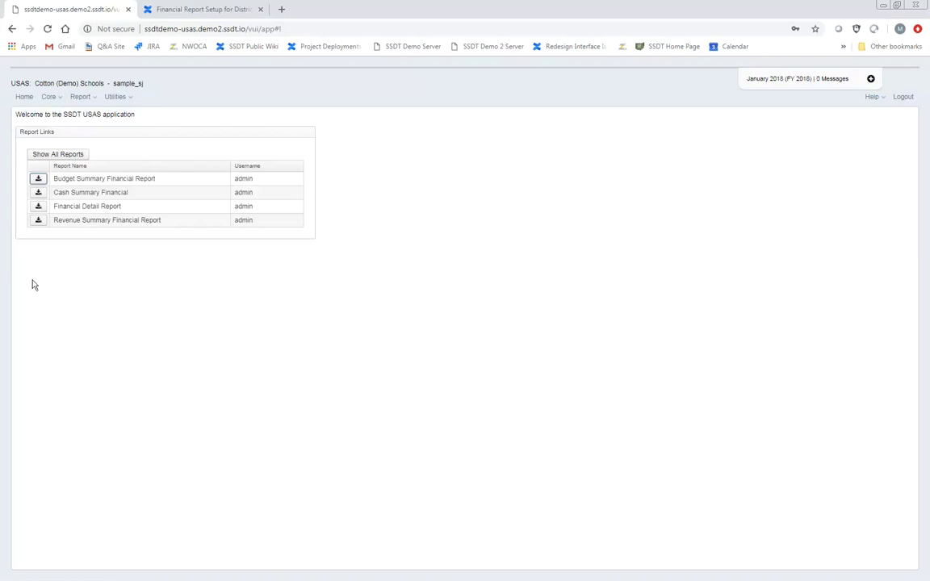
click(38, 206)
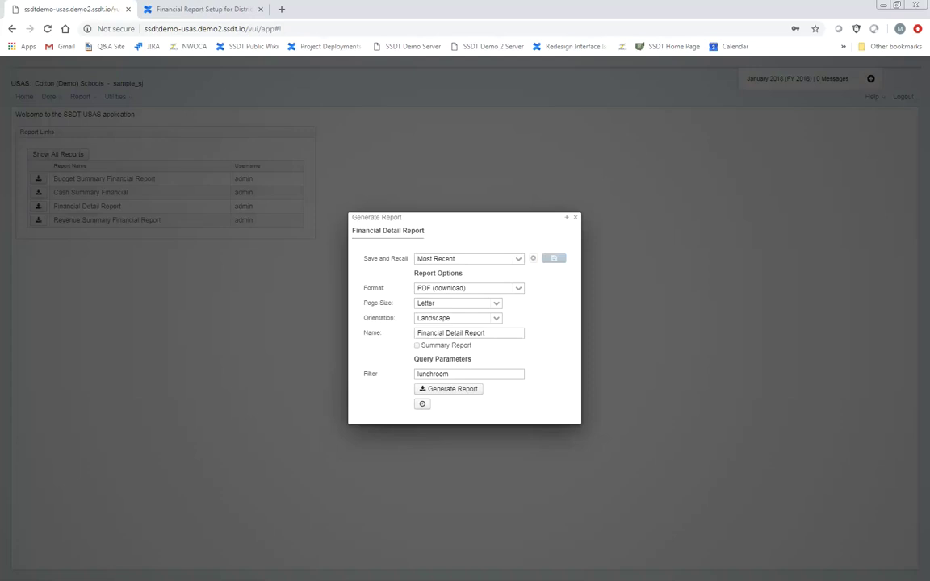
click(576, 218)
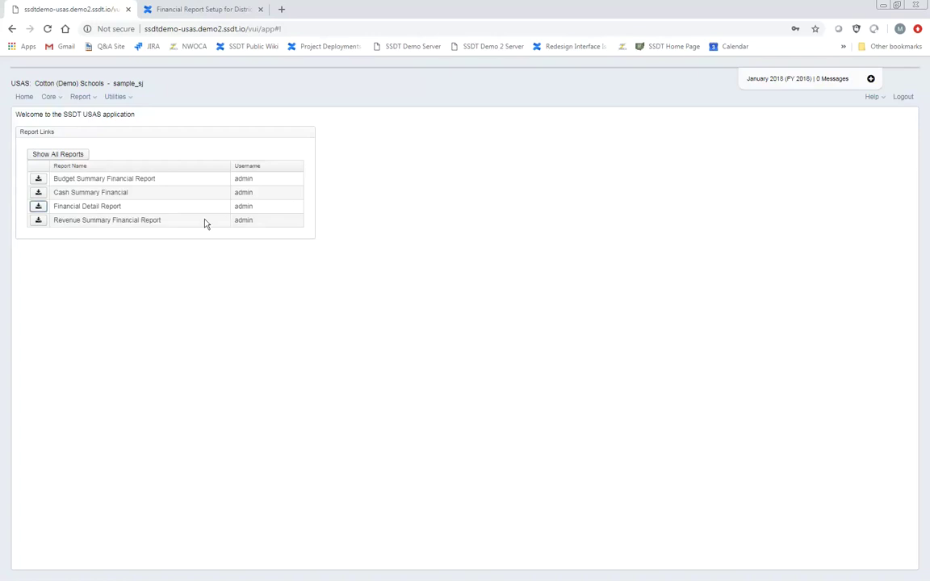
- Review the Financial Report Setup for District Personnel wiki page, examining the user account, role creation and reports guidelines
click(192, 12)
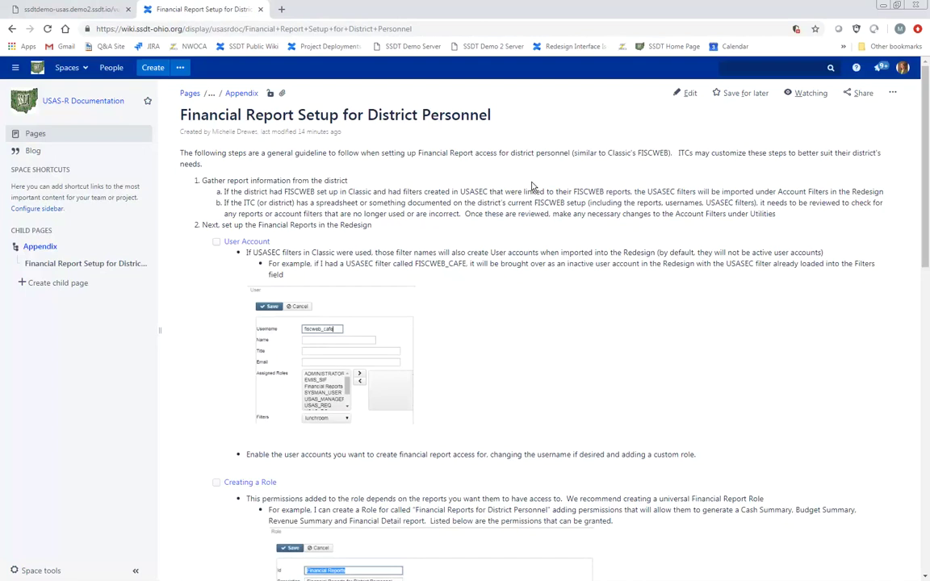
click(59, 11)
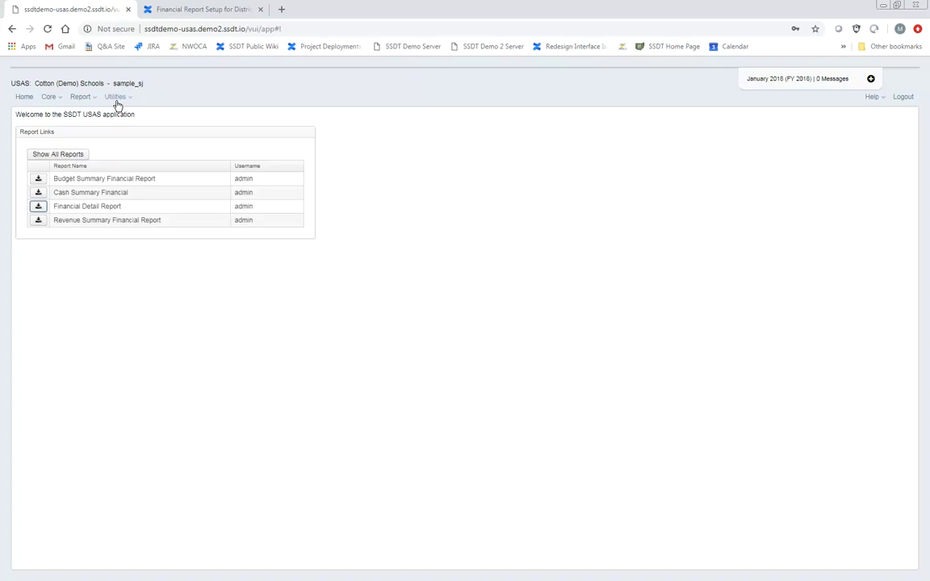
click(192, 13)
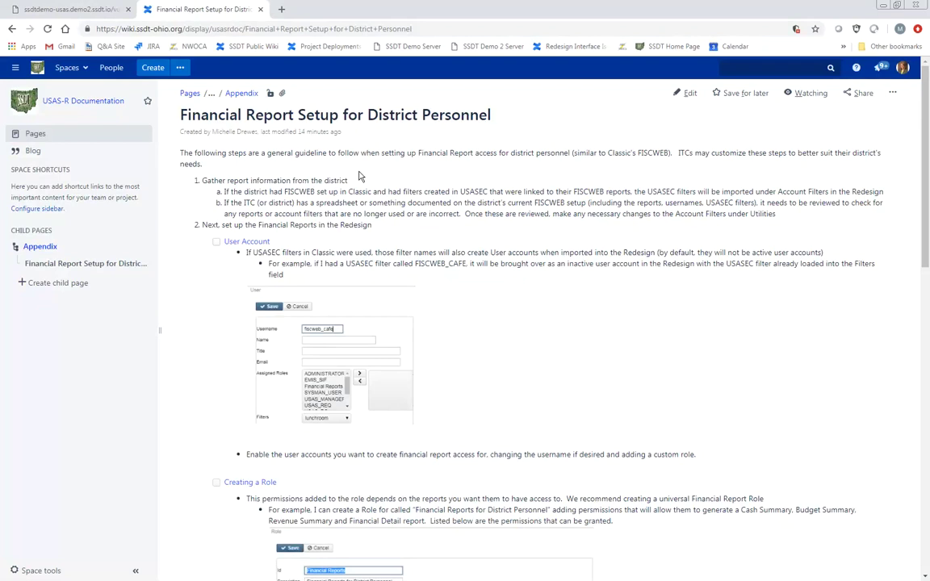
scroll(361, 176, down, 1)
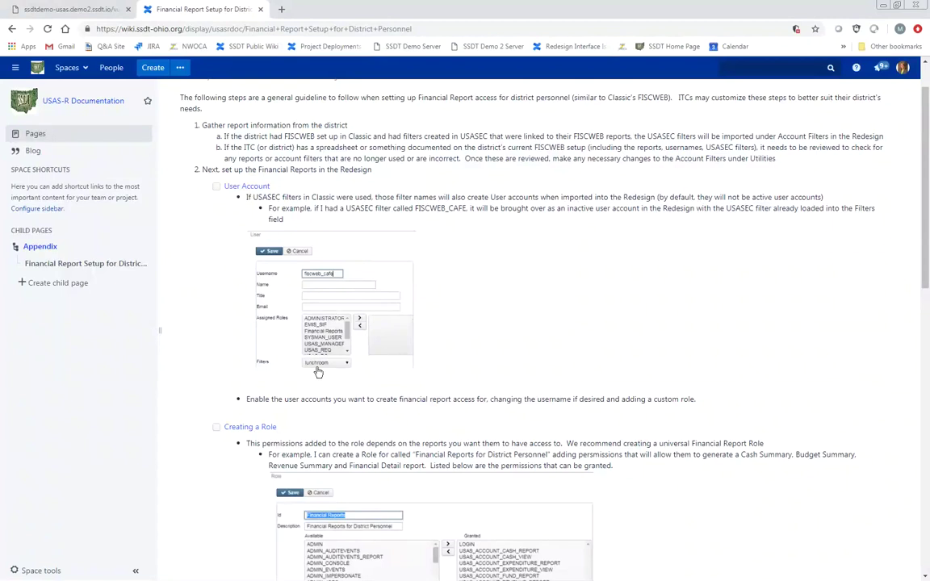
scroll(318, 372, down, 1)
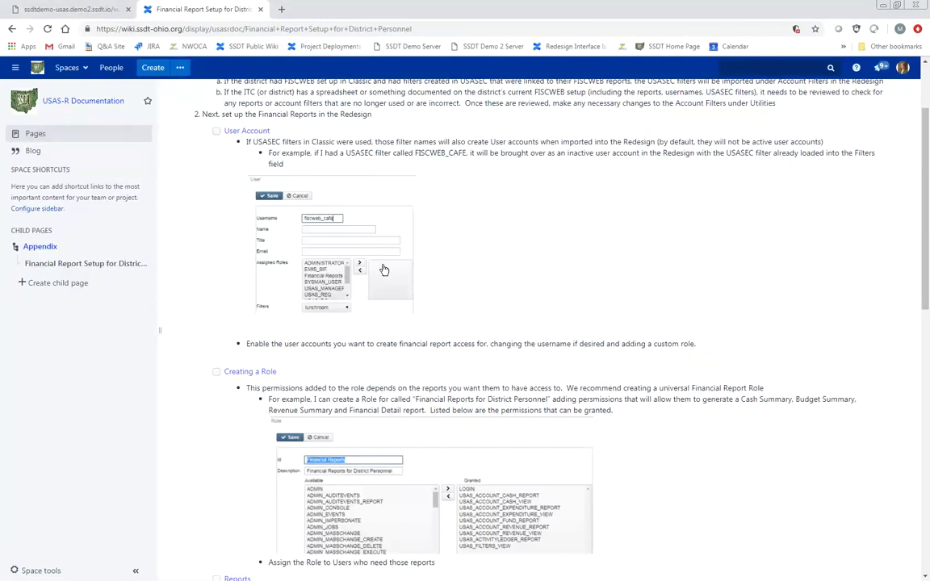
scroll(385, 270, down, 1)
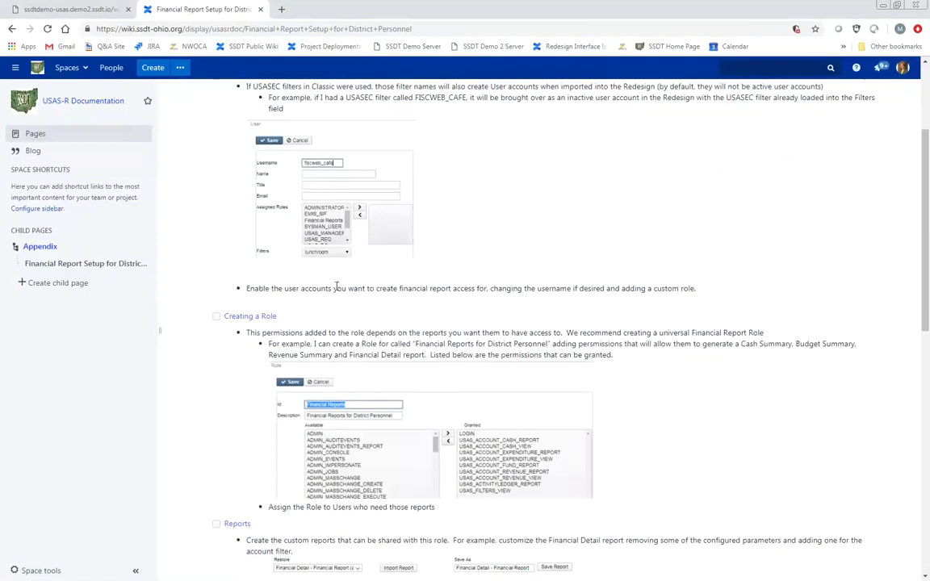
scroll(272, 318, down, 2)
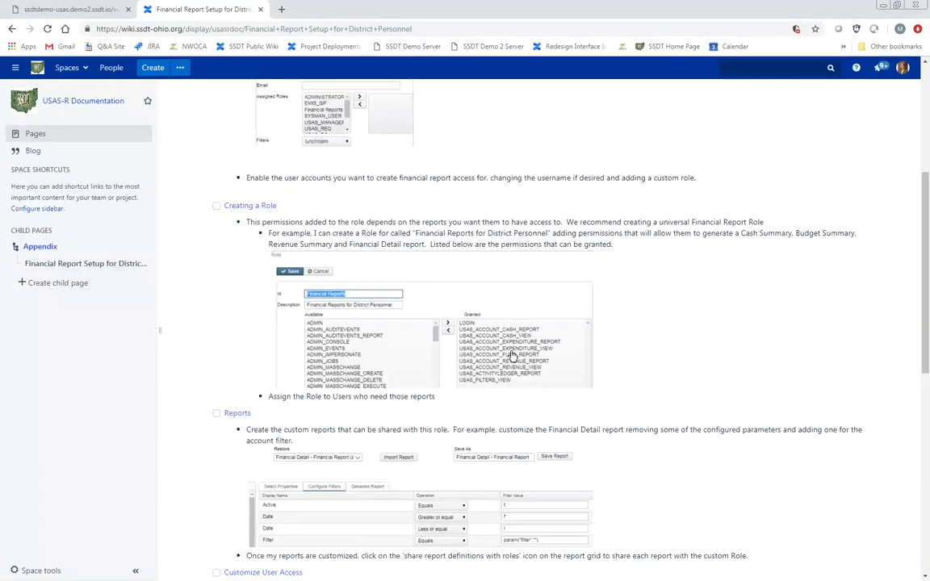
scroll(512, 356, down, 1)
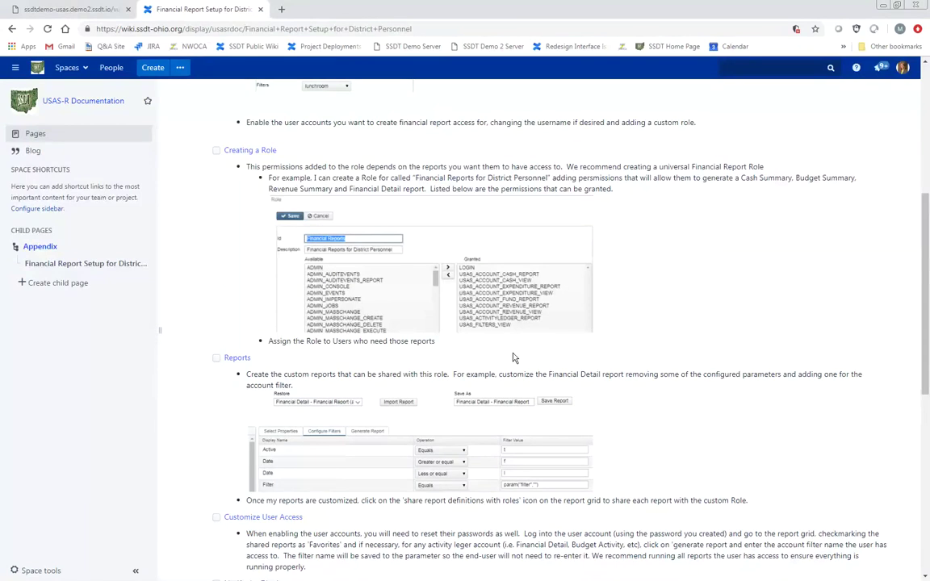
- Review the wiki page's guidelines on customizing user access, notifying the district and maintaining the financial reports setup, then return to the user account section
scroll(533, 347, down, 1)
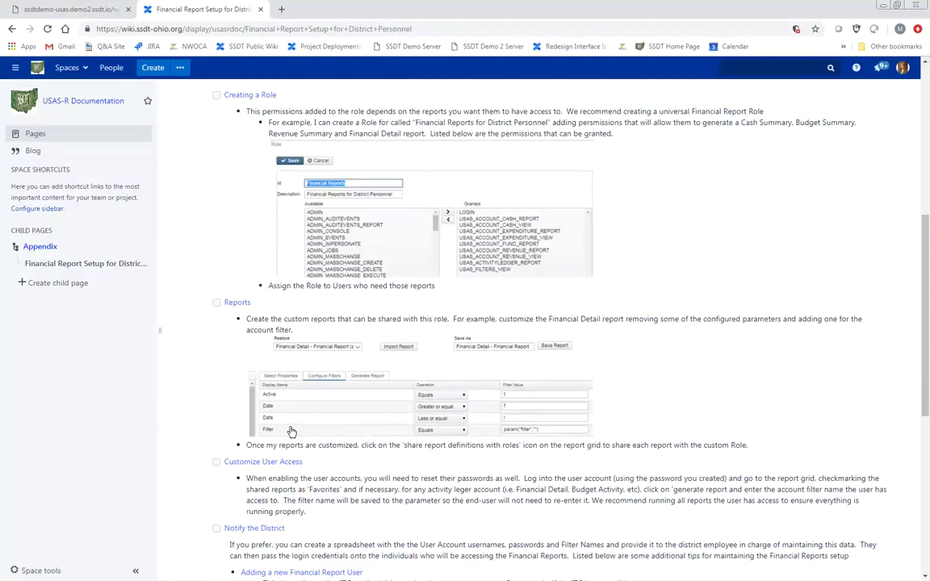
scroll(292, 432, down, 1)
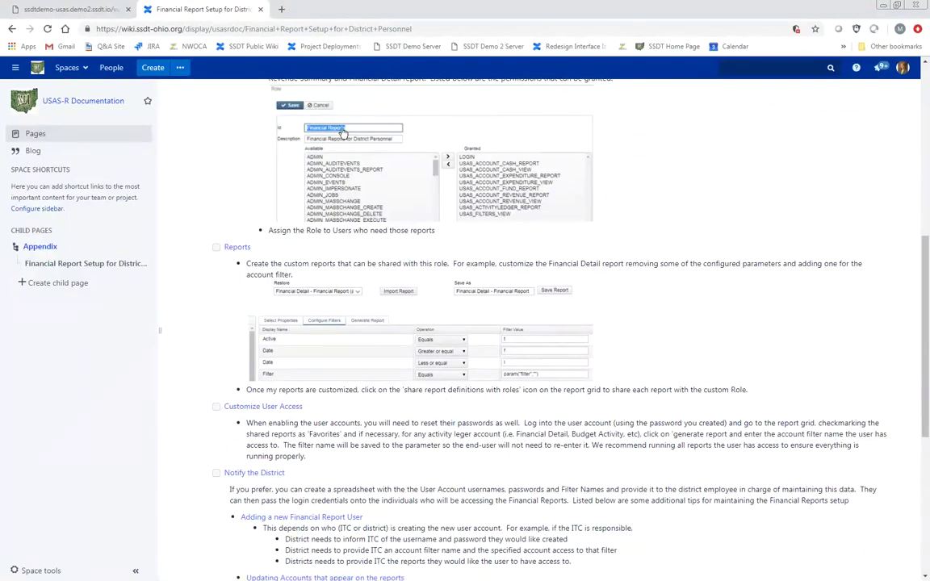
scroll(343, 133, down, 1)
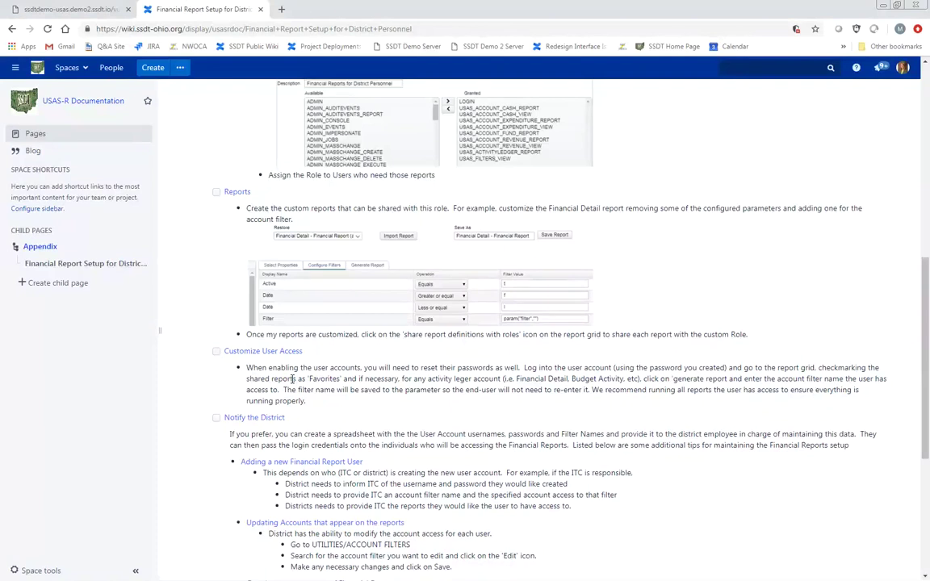
scroll(388, 355, down, 3)
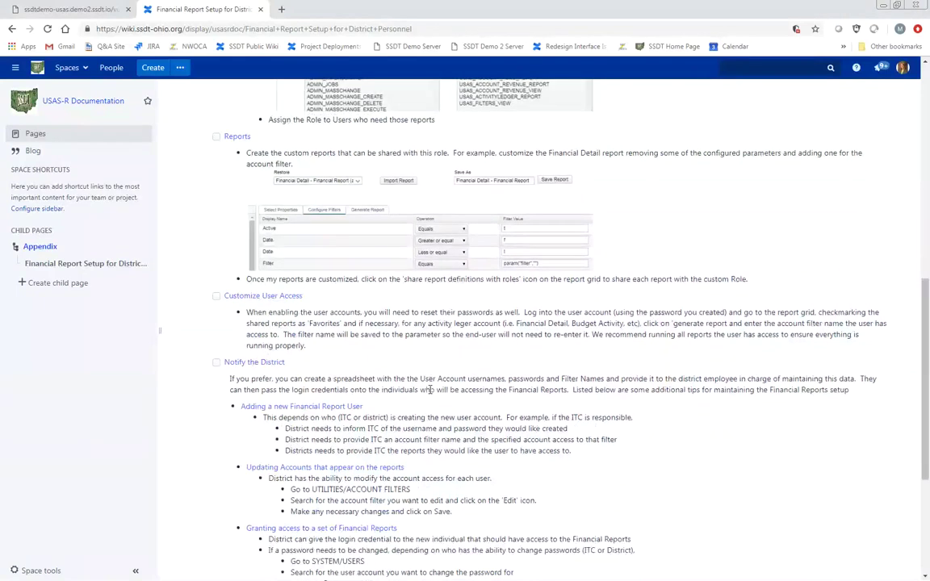
scroll(430, 390, down, 3)
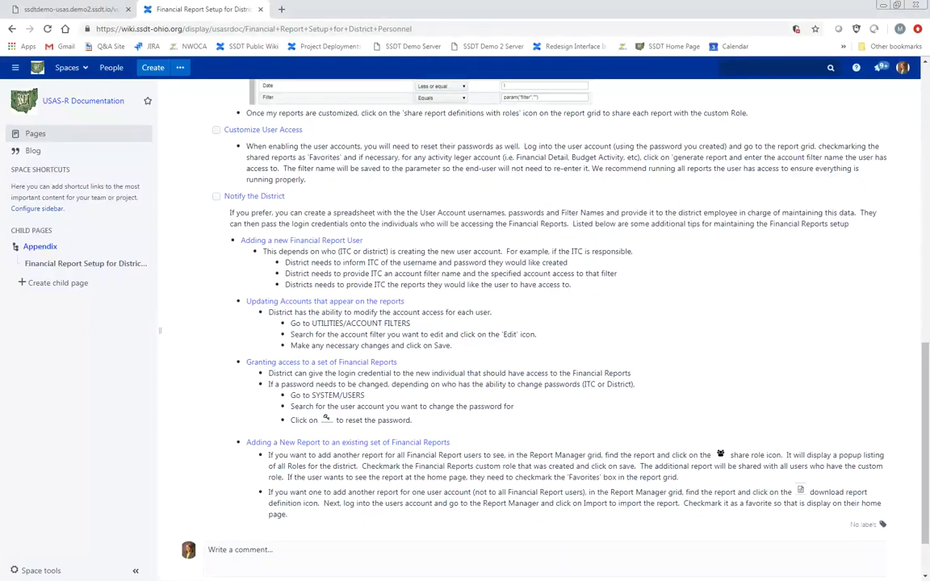
scroll(856, 339, up, 4)
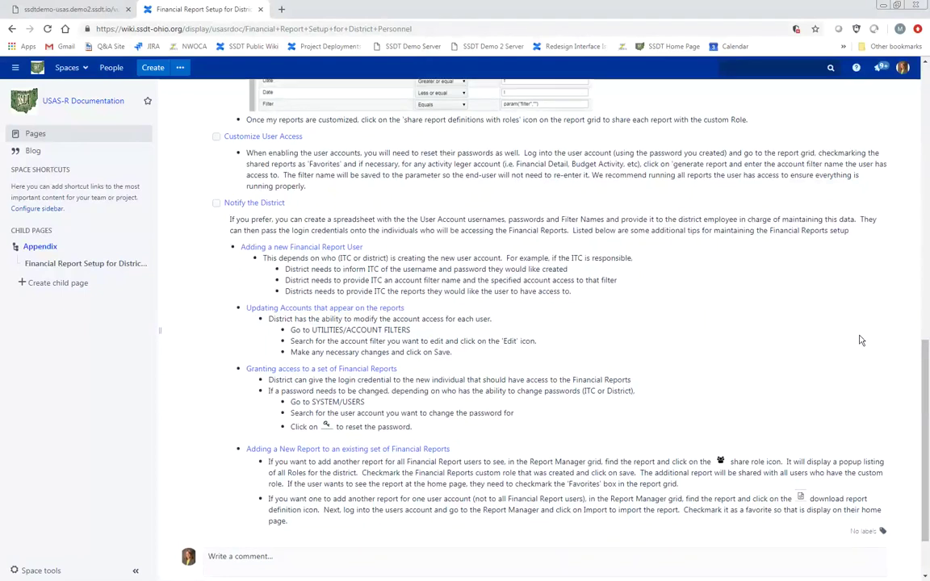
scroll(860, 341, up, 3)
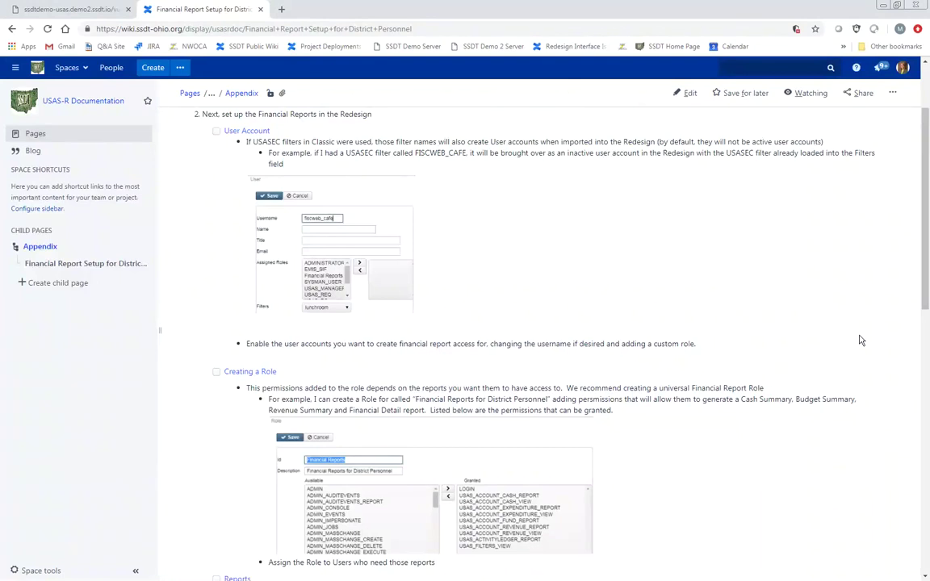
- Switch to USAS and examine the cash and expenditure accounts available to the restricted user, checking back briefly with the setup wiki page
click(54, 11)
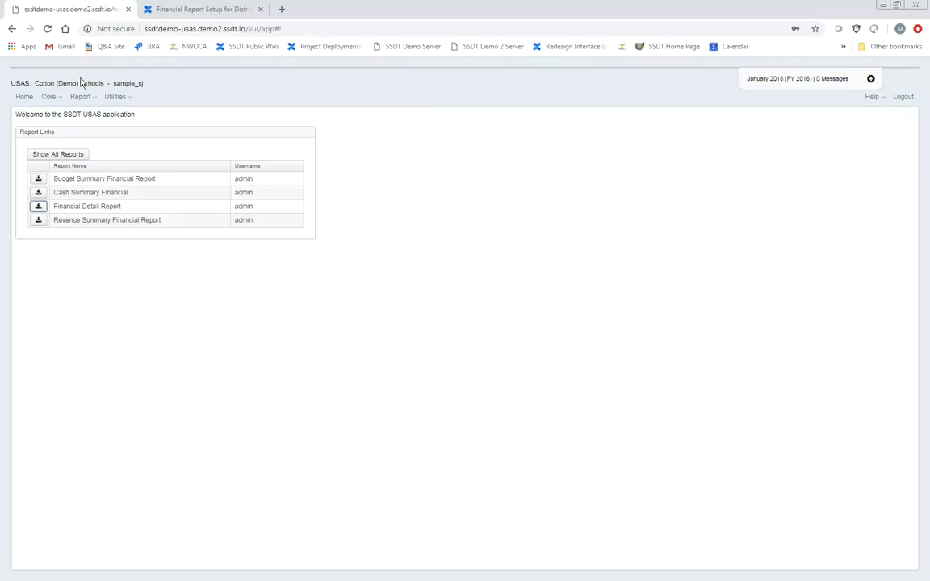
click(50, 96)
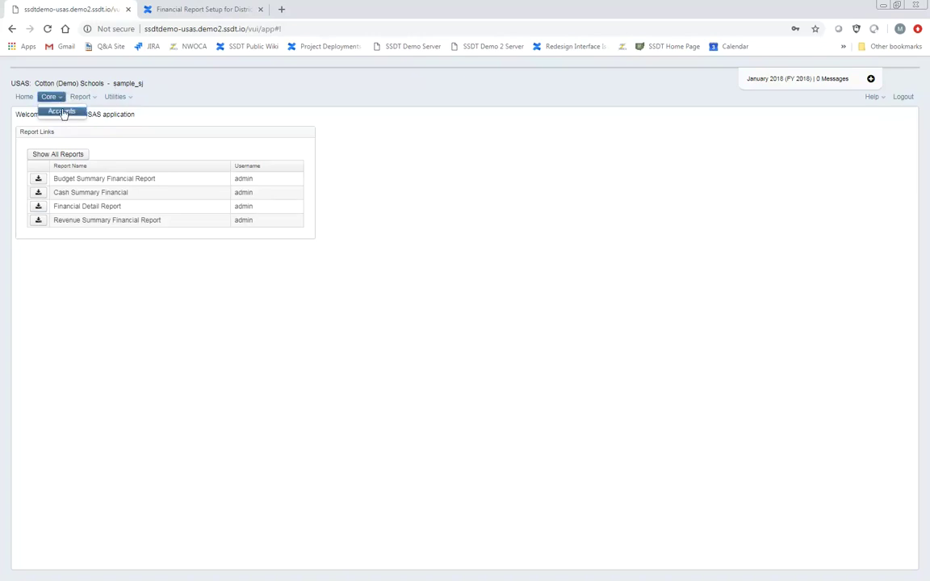
click(63, 112)
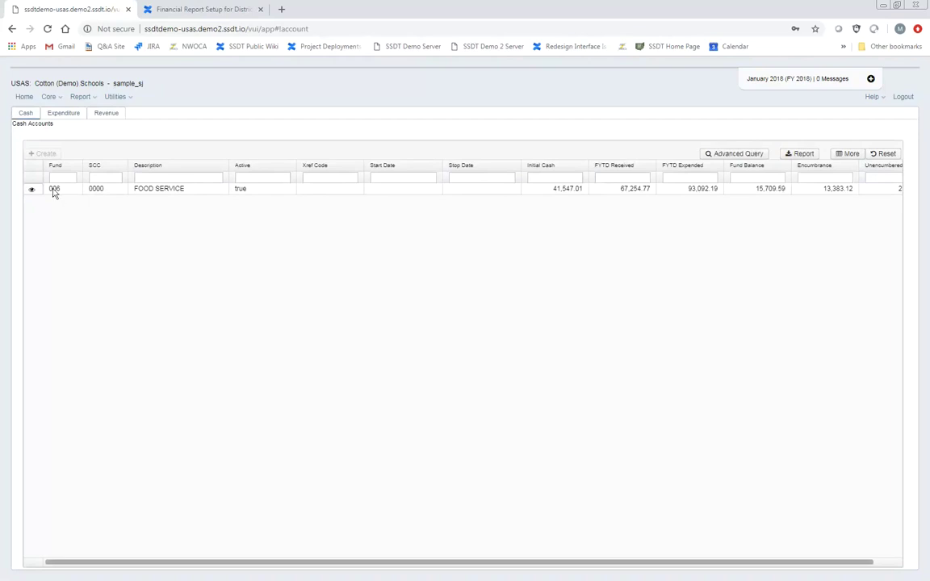
click(66, 114)
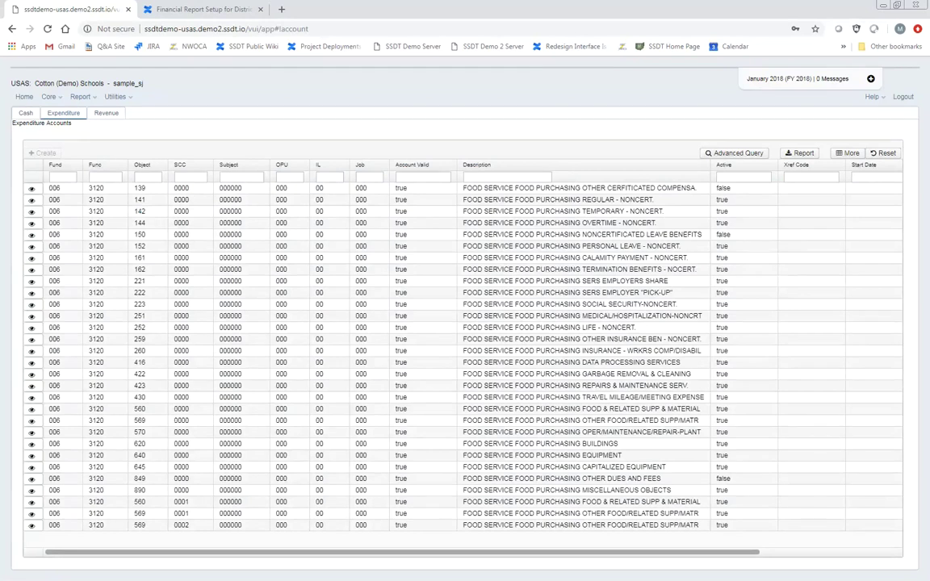
click(201, 11)
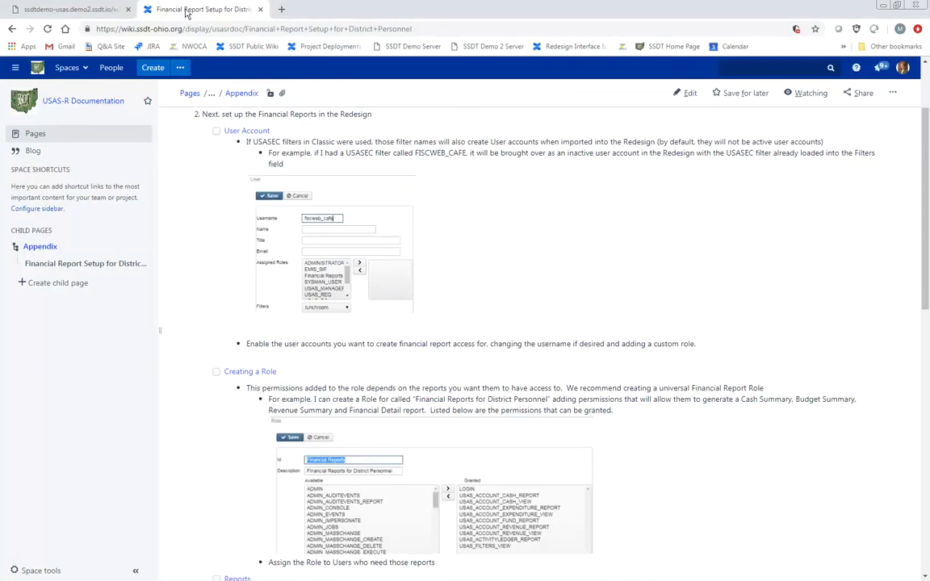
click(81, 15)
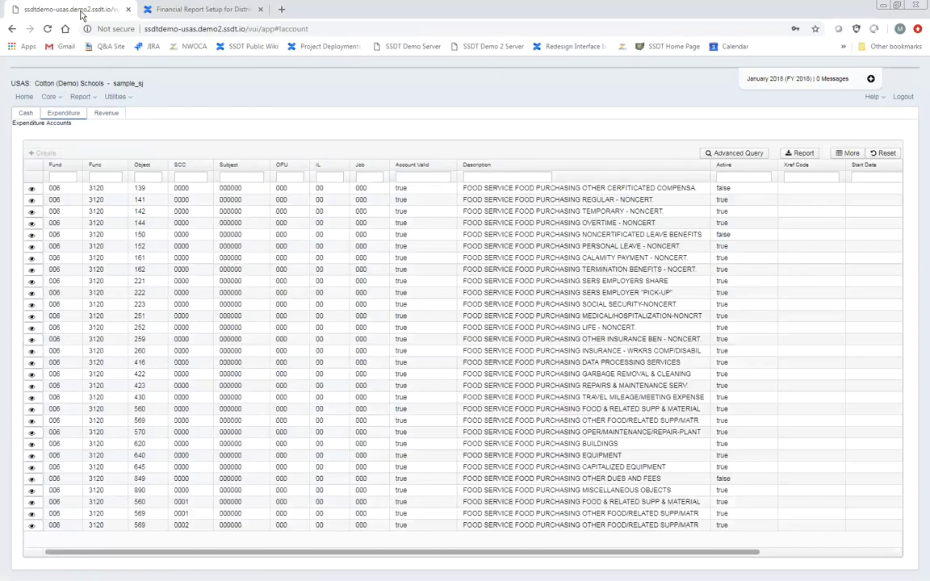